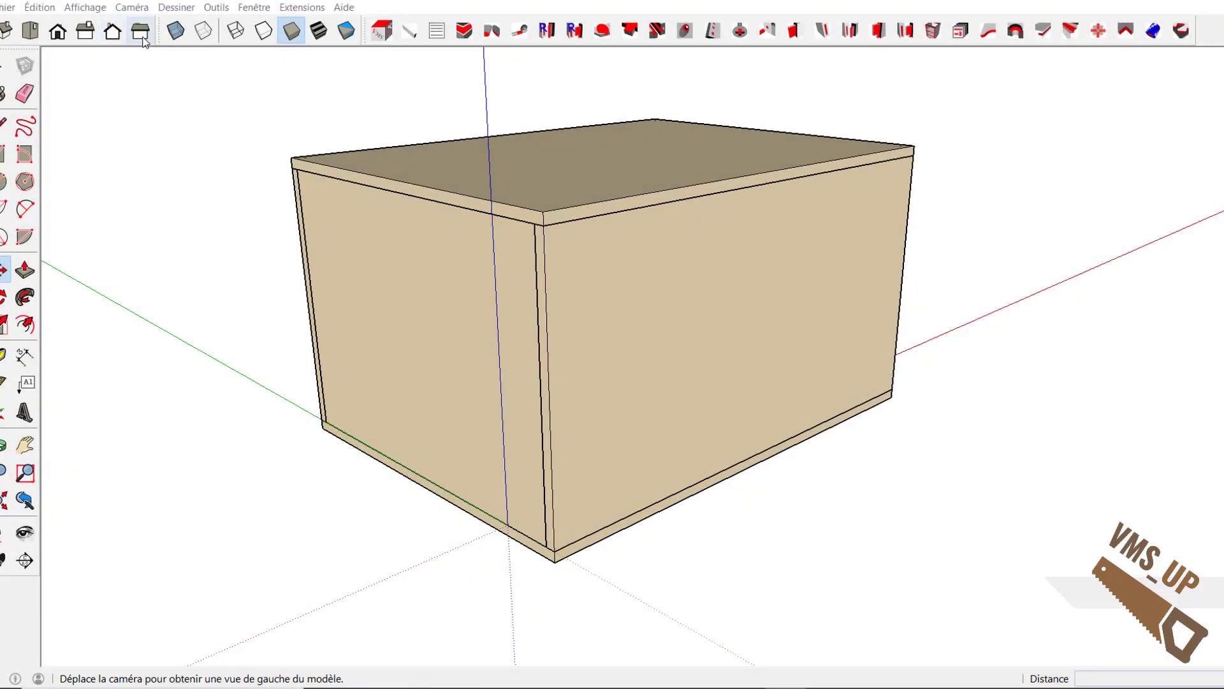
Step: Draw a 25 × 25 mm square on the box's end panel in the left view
click(142, 35)
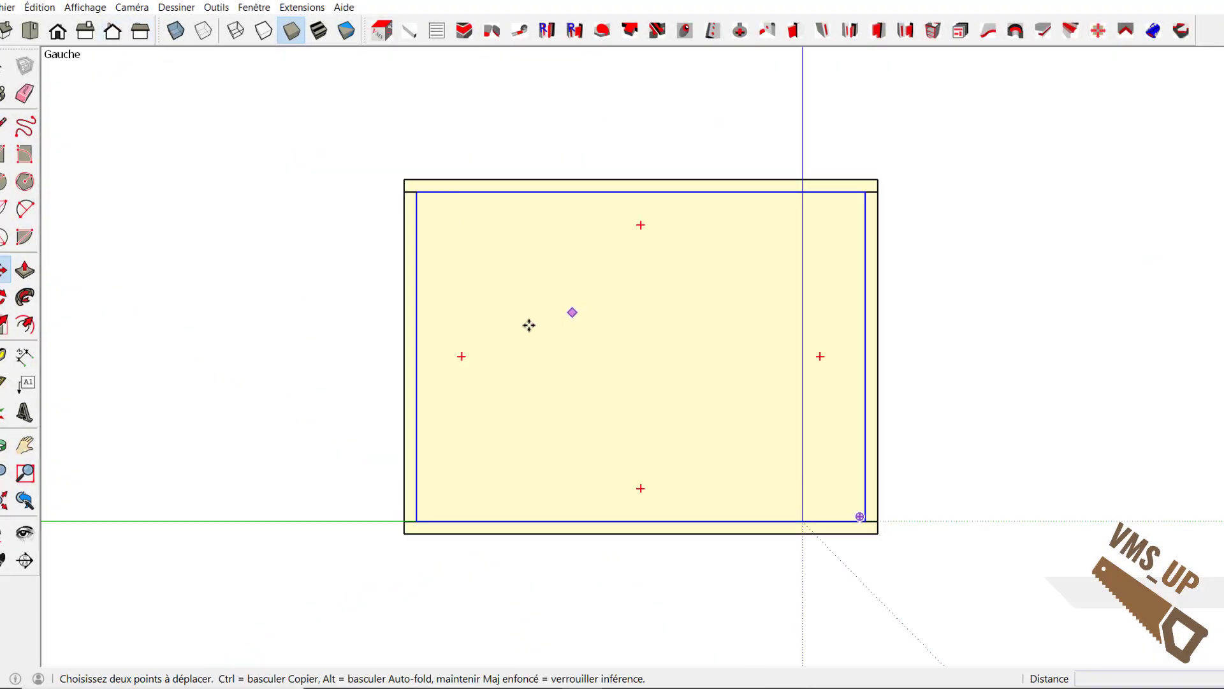
click(4, 159)
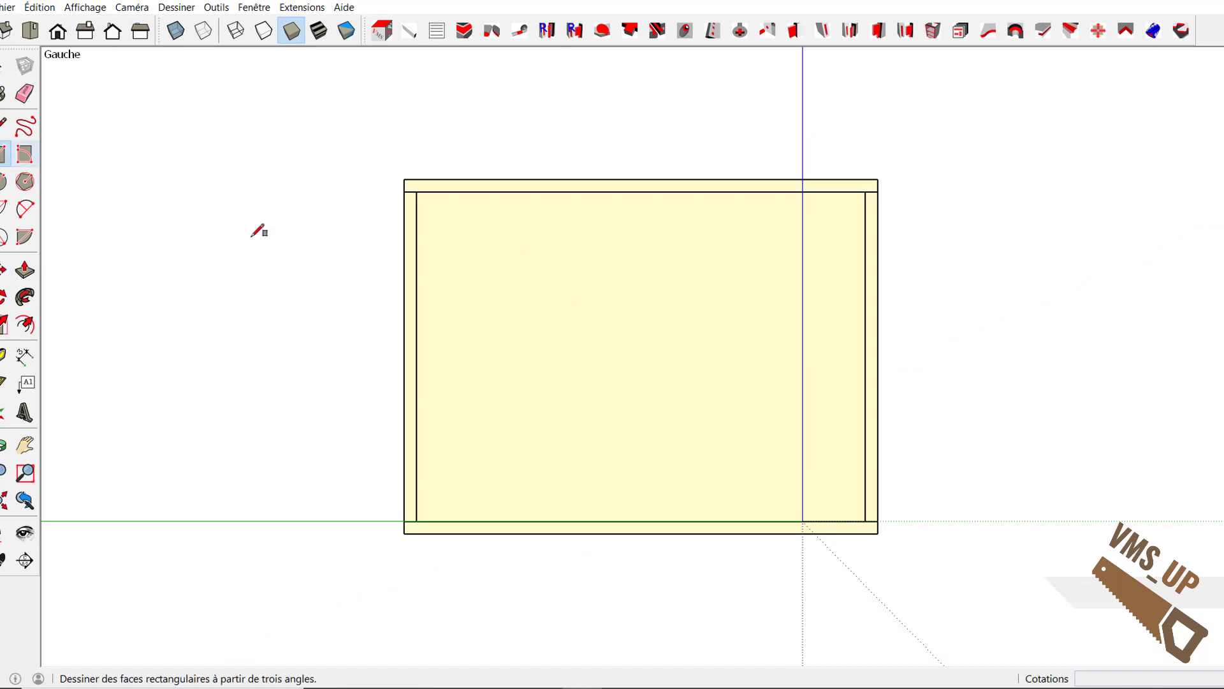
click(517, 296)
click(618, 339)
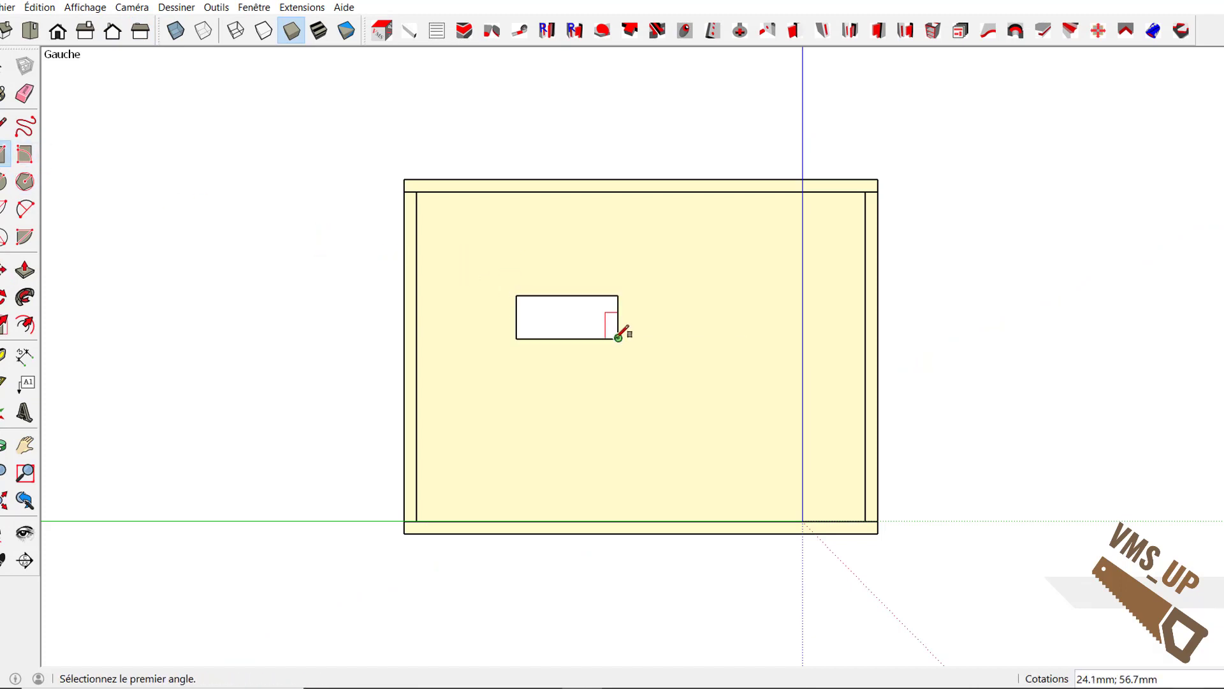
text(25;)
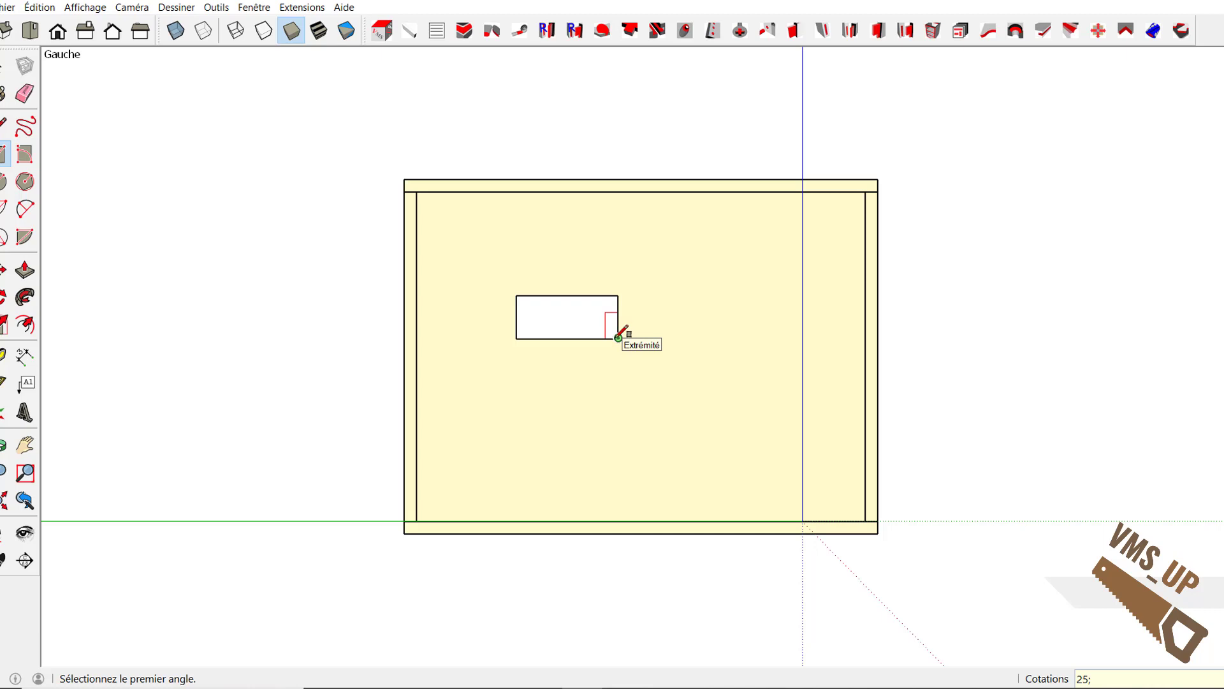
text(25)
key(Return)
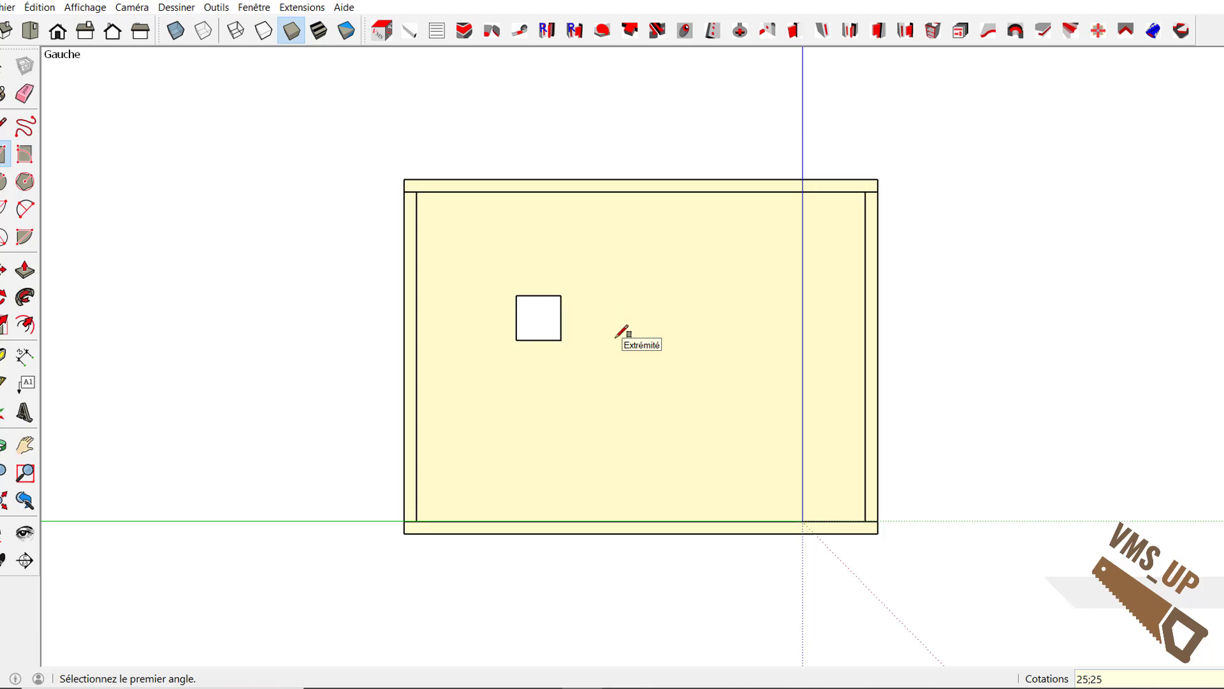
Step: Move the square so its right edge lies on the panel's vertical centreline, and raise it closer to the panel's upper edge
key(space)
click(534, 318)
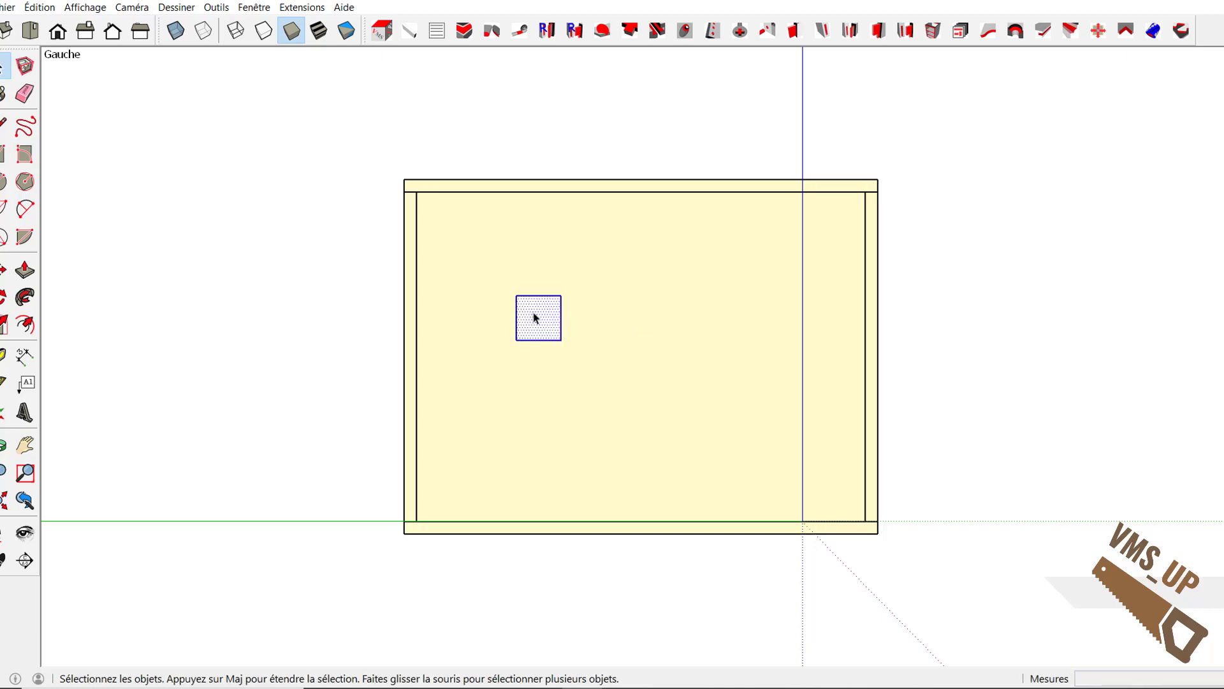
key(m)
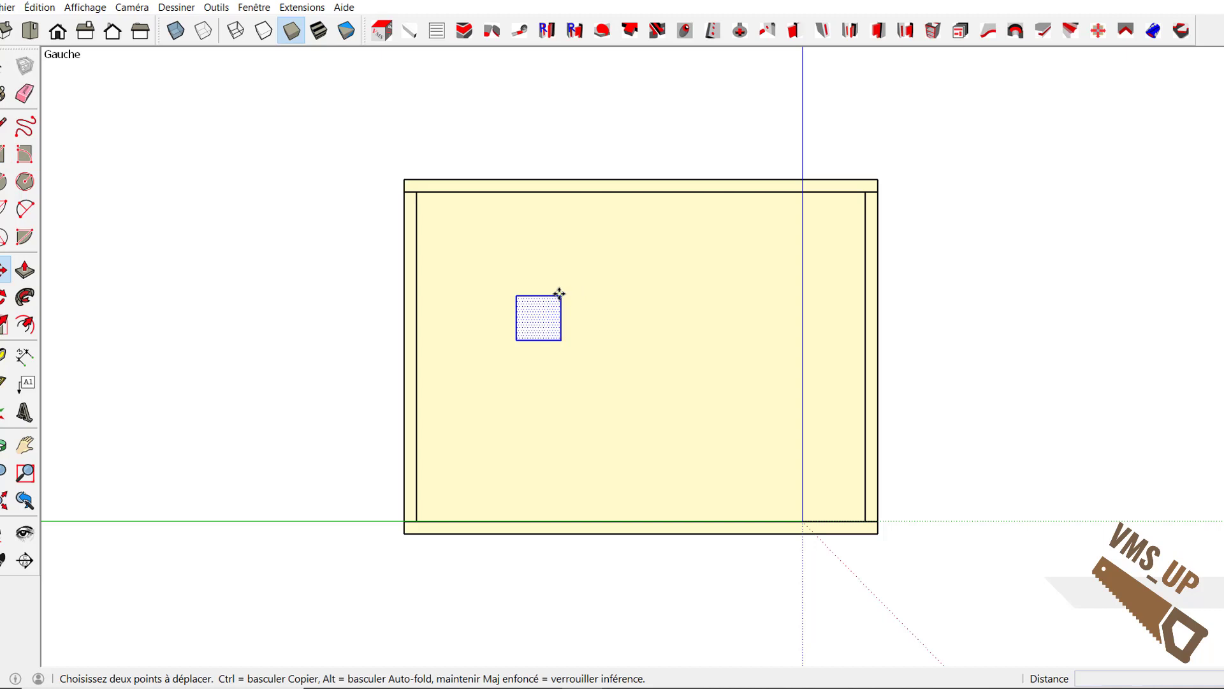
key(ctrl)
click(561, 295)
key(ctrl)
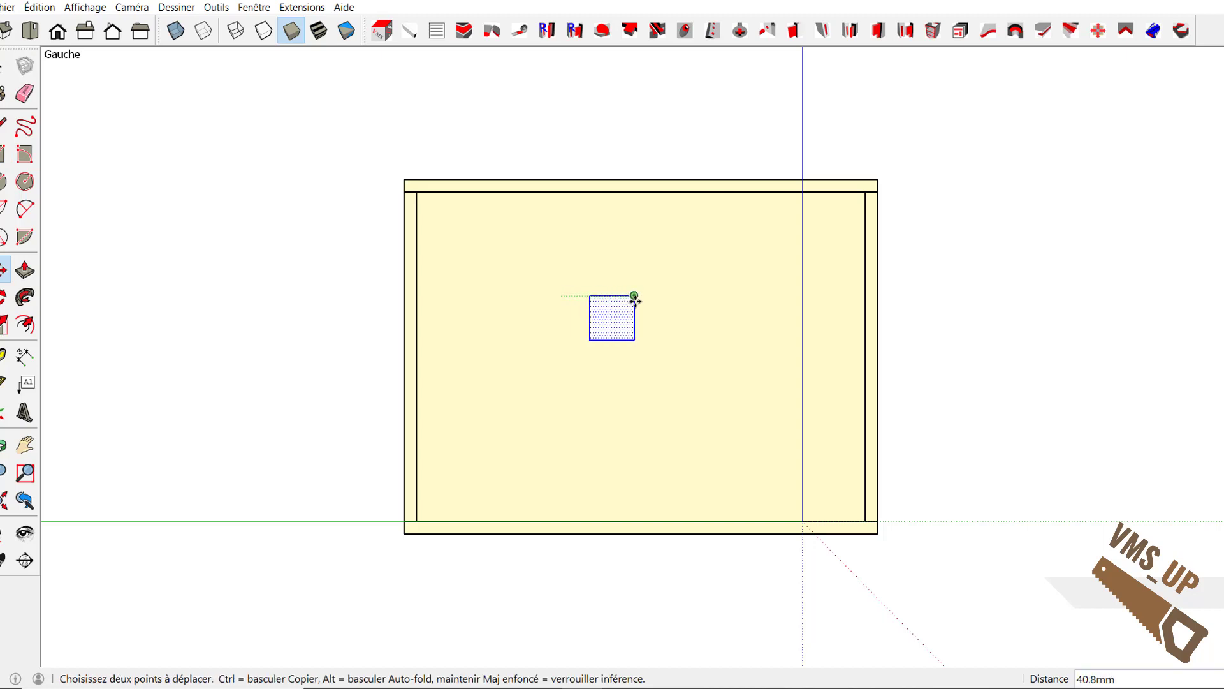
key(shift)
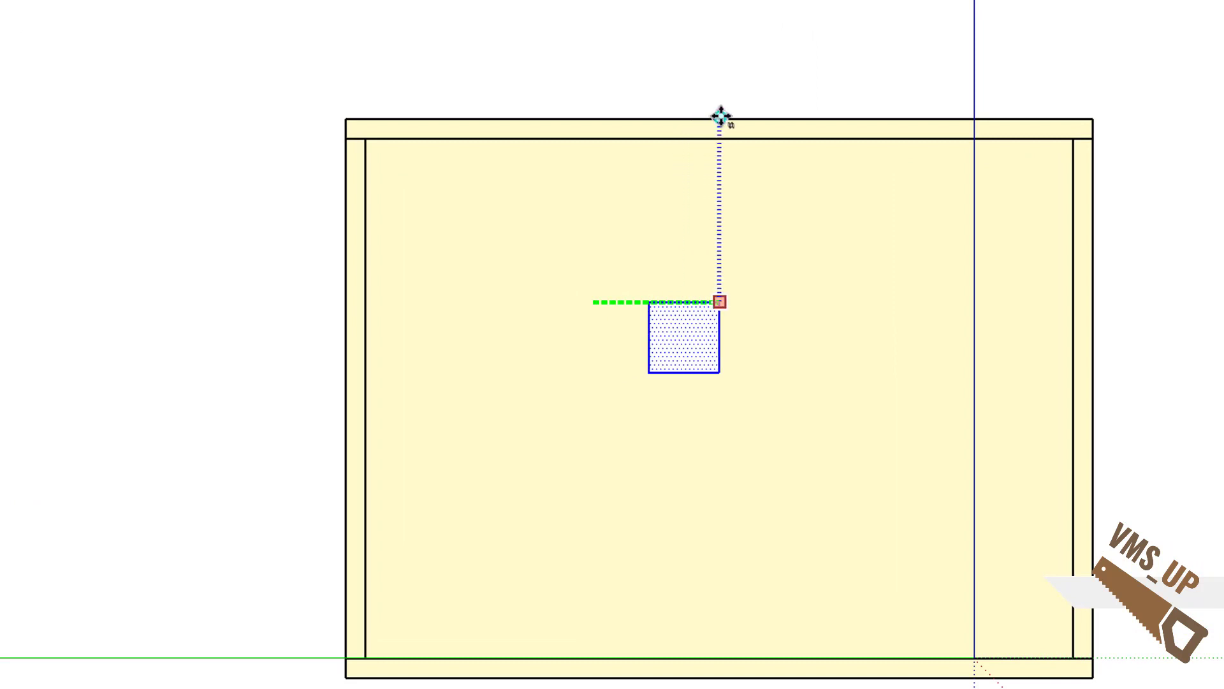
click(722, 116)
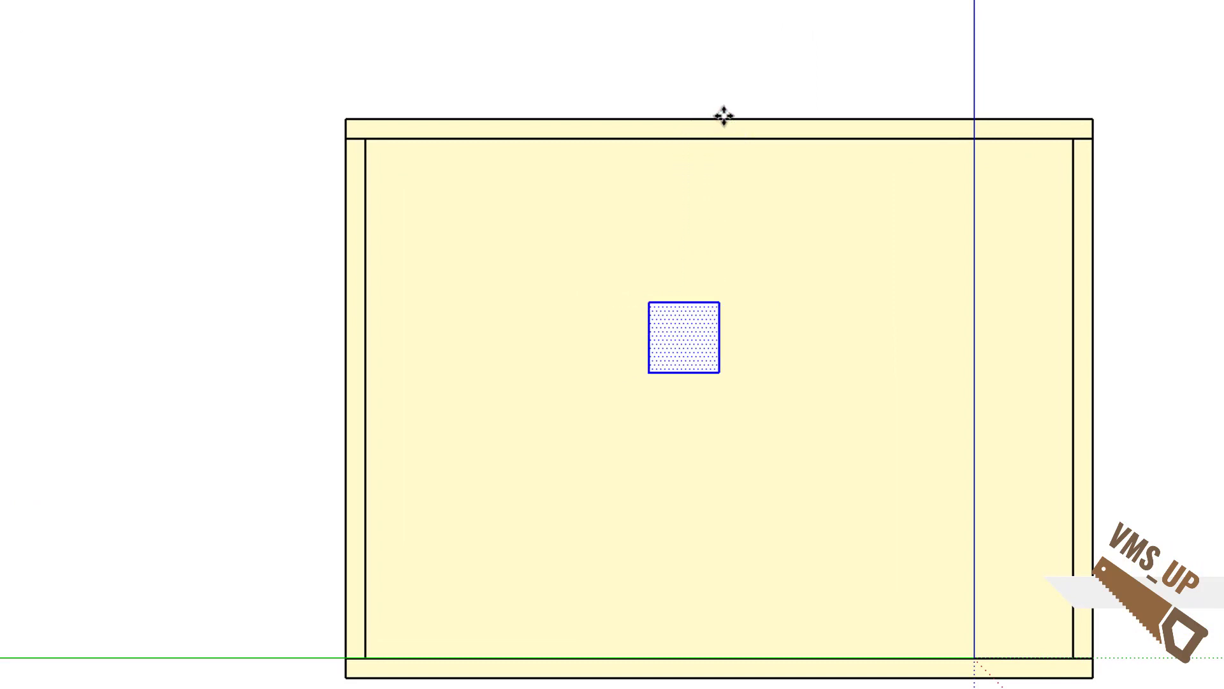
click(701, 348)
click(702, 301)
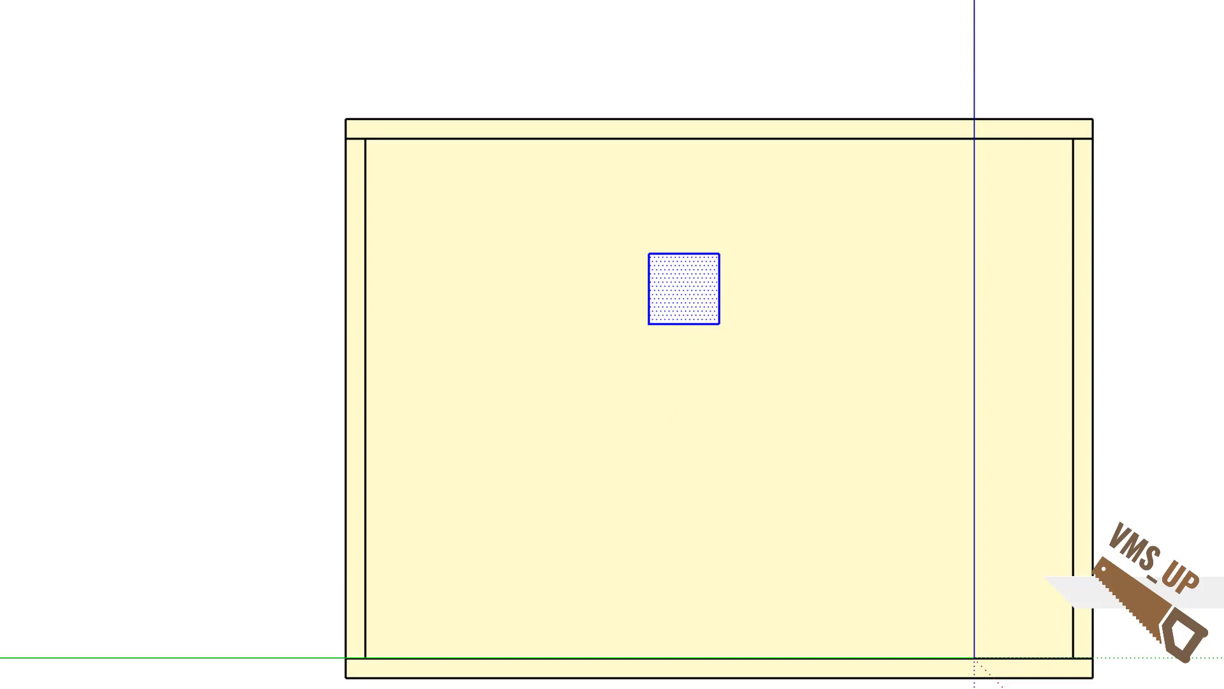
Step: Add a semicircle spanning the square's left side and remove the edge between the two shapes
key(l)
click(648, 254)
scroll(647, 308, up, 2)
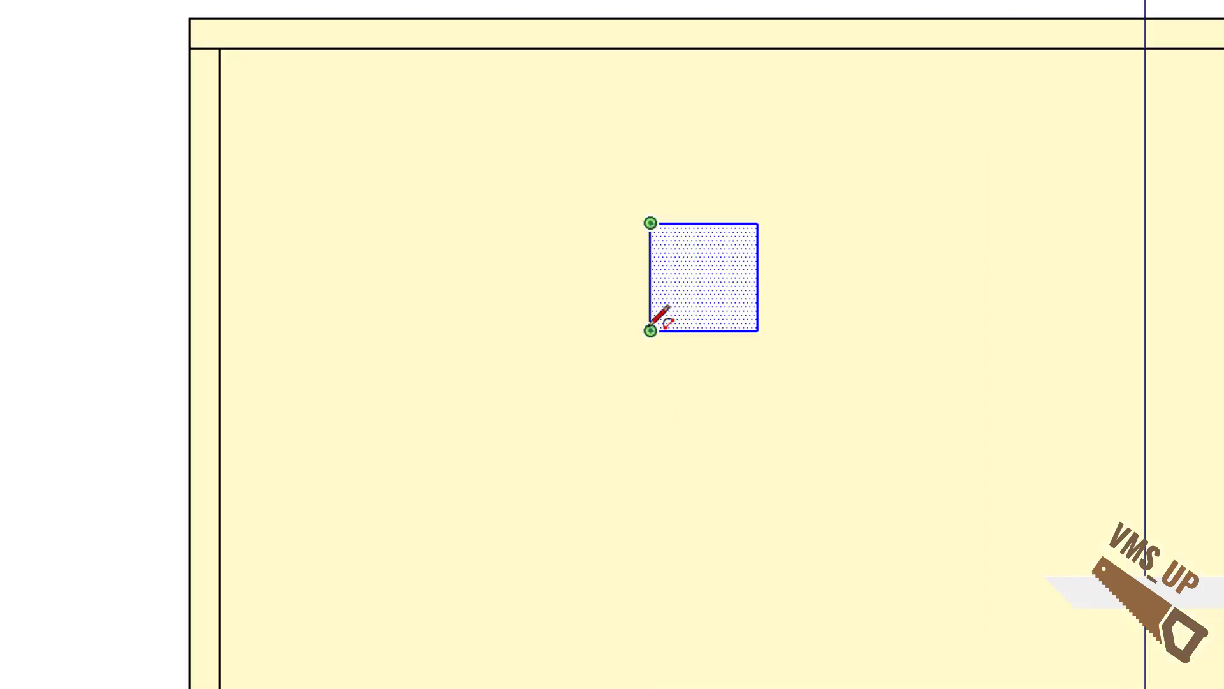
click(651, 331)
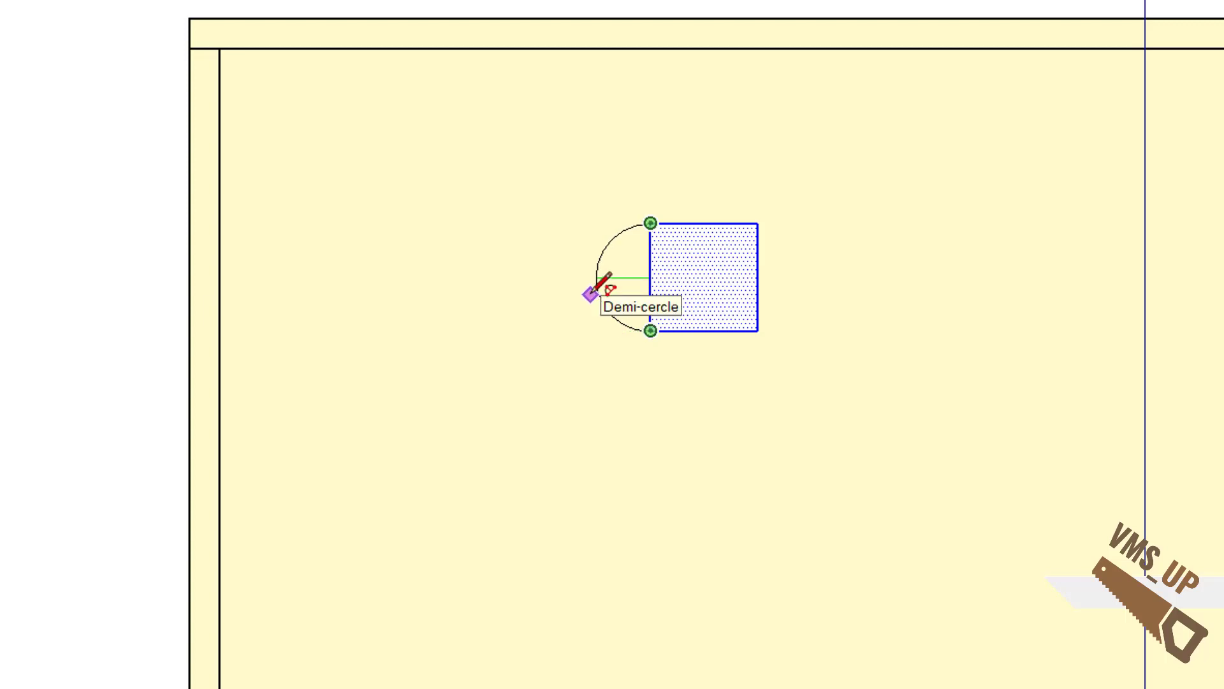
click(593, 288)
key(space)
click(651, 316)
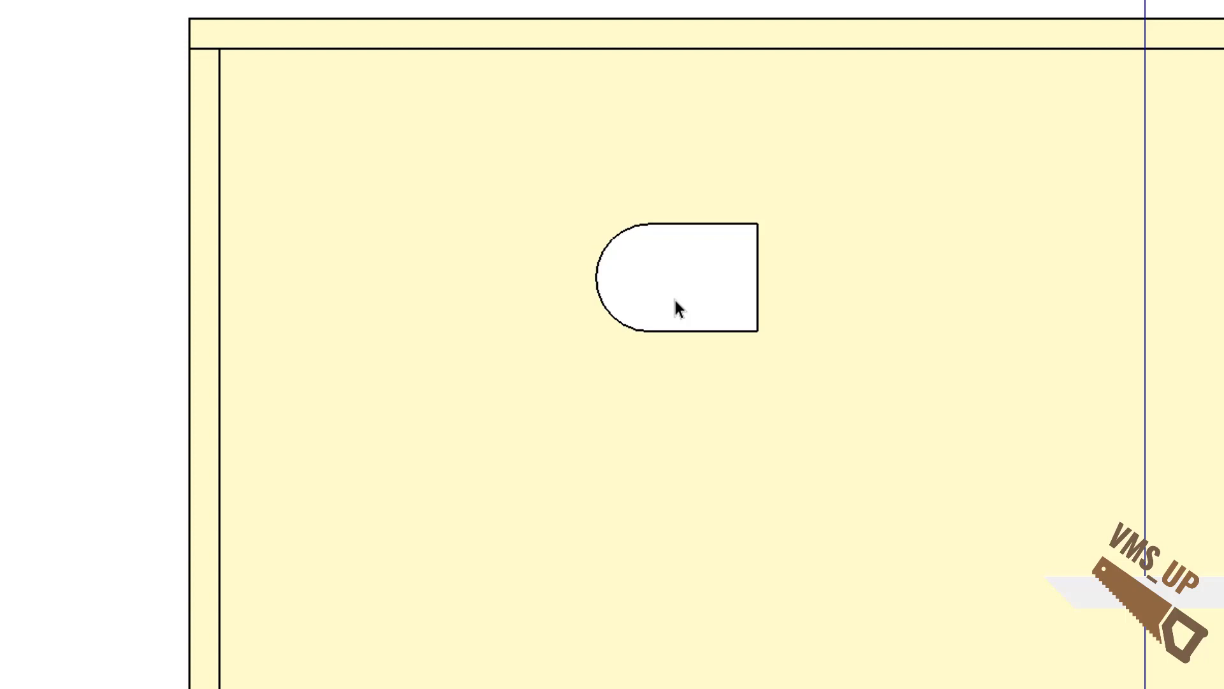
Step: Rotate a copy of the rounded half 180° about the midpoint of its straight side and delete the dividing edge
double_click(675, 302)
key(q)
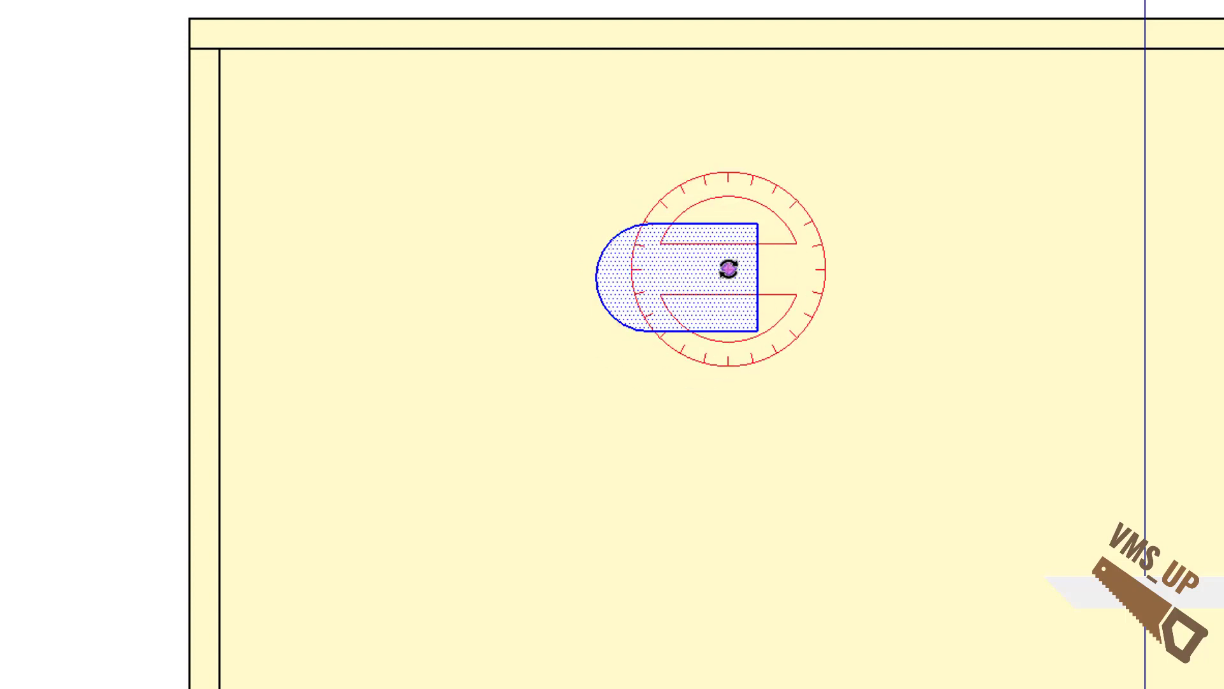
click(758, 276)
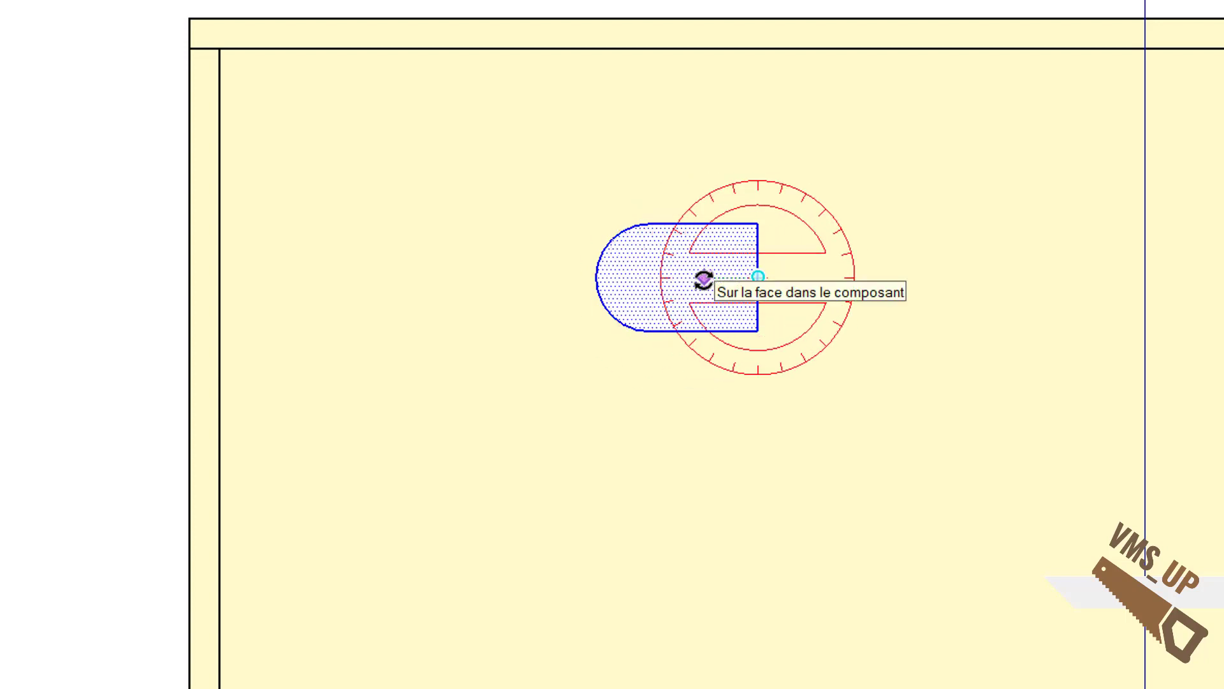
click(701, 277)
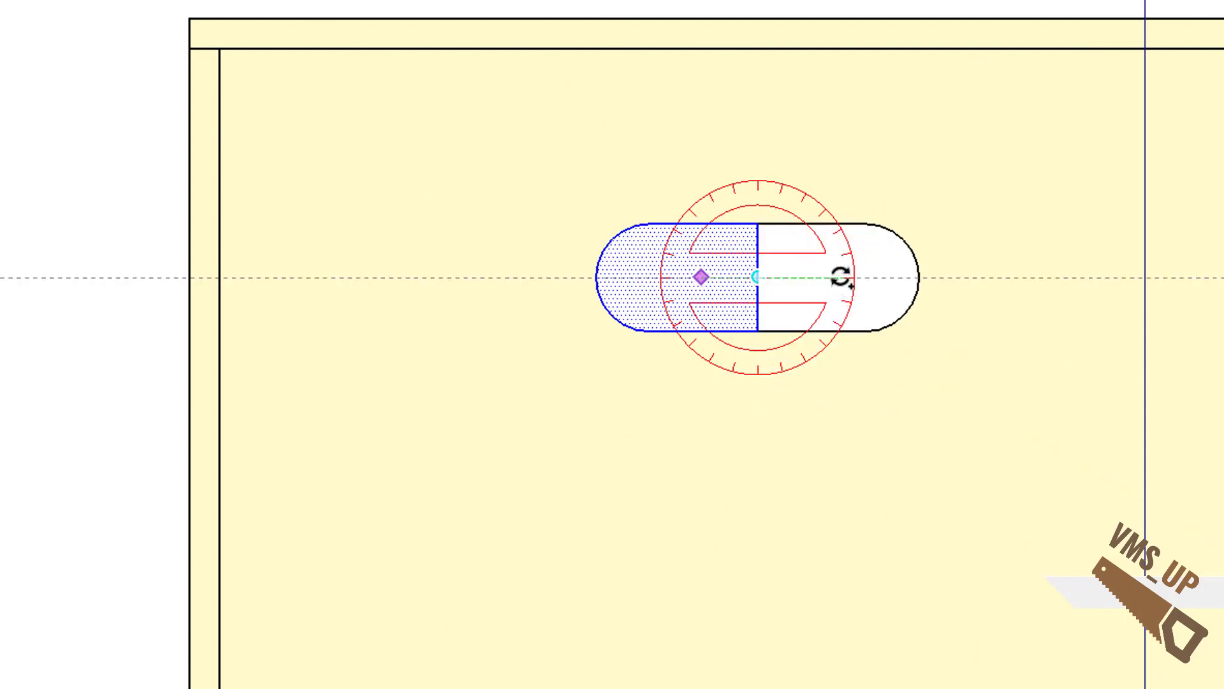
click(839, 273)
key(space)
click(758, 285)
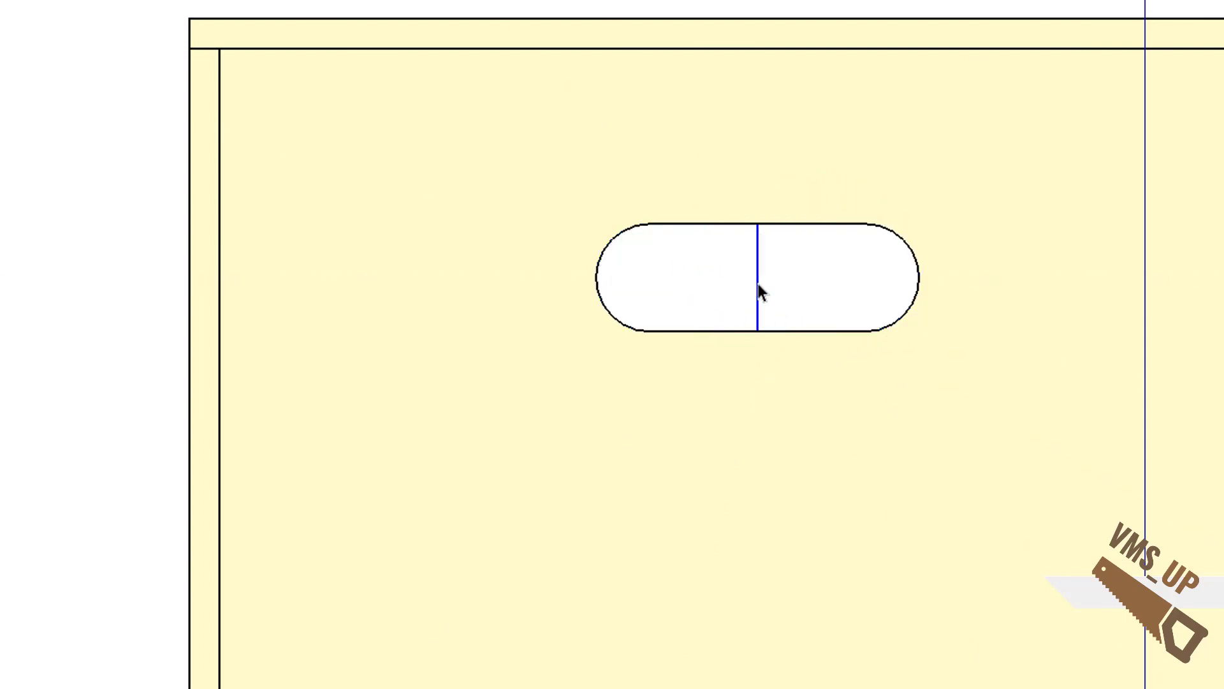
key(Delete)
Step: Cut the slot outline and paste it in place inside the end panel's component
middle_drag(774, 290, 529, 342)
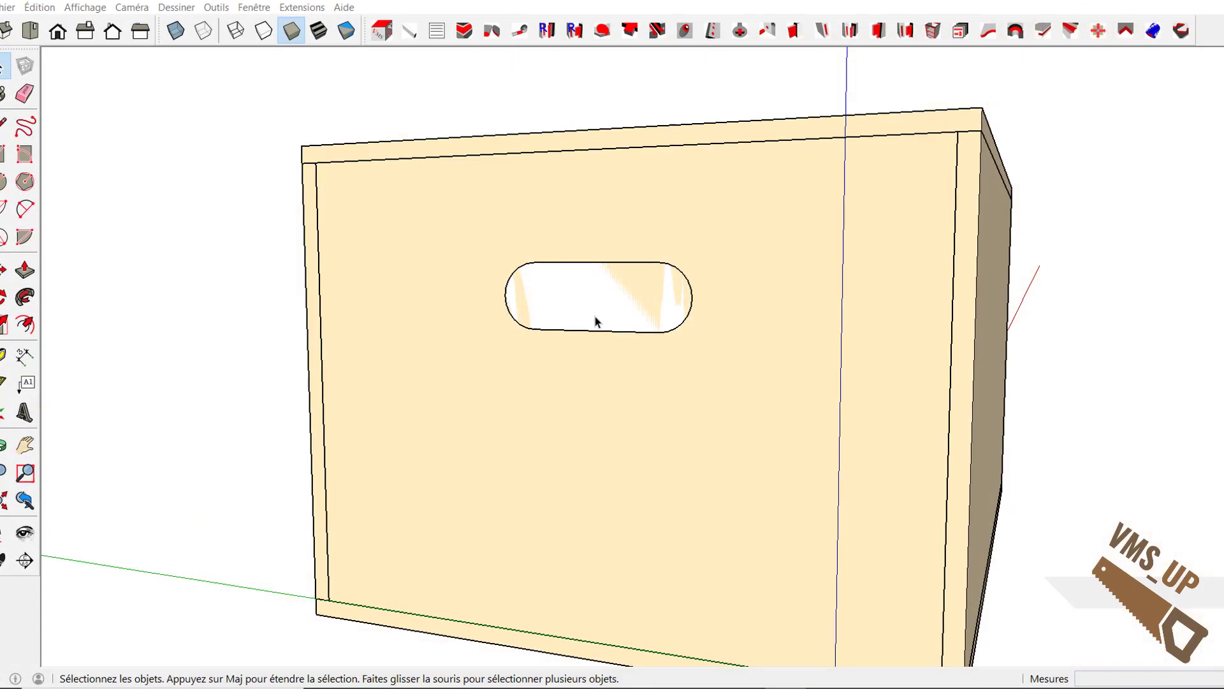
click(596, 313)
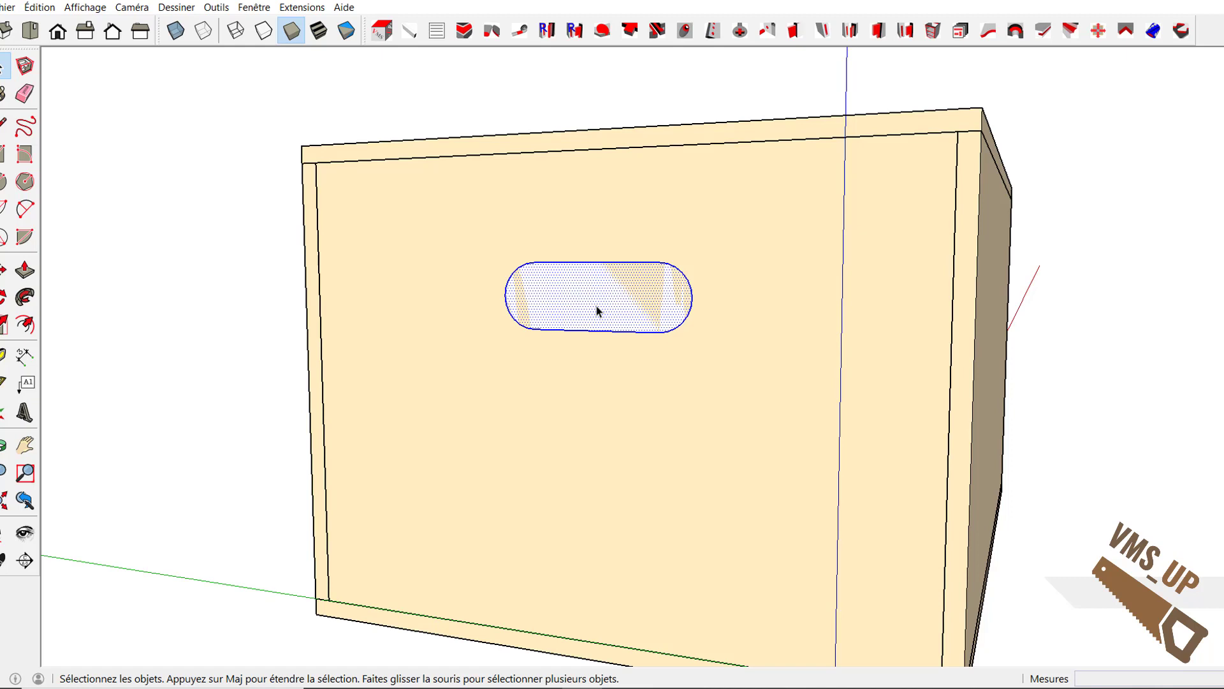
key(Delete)
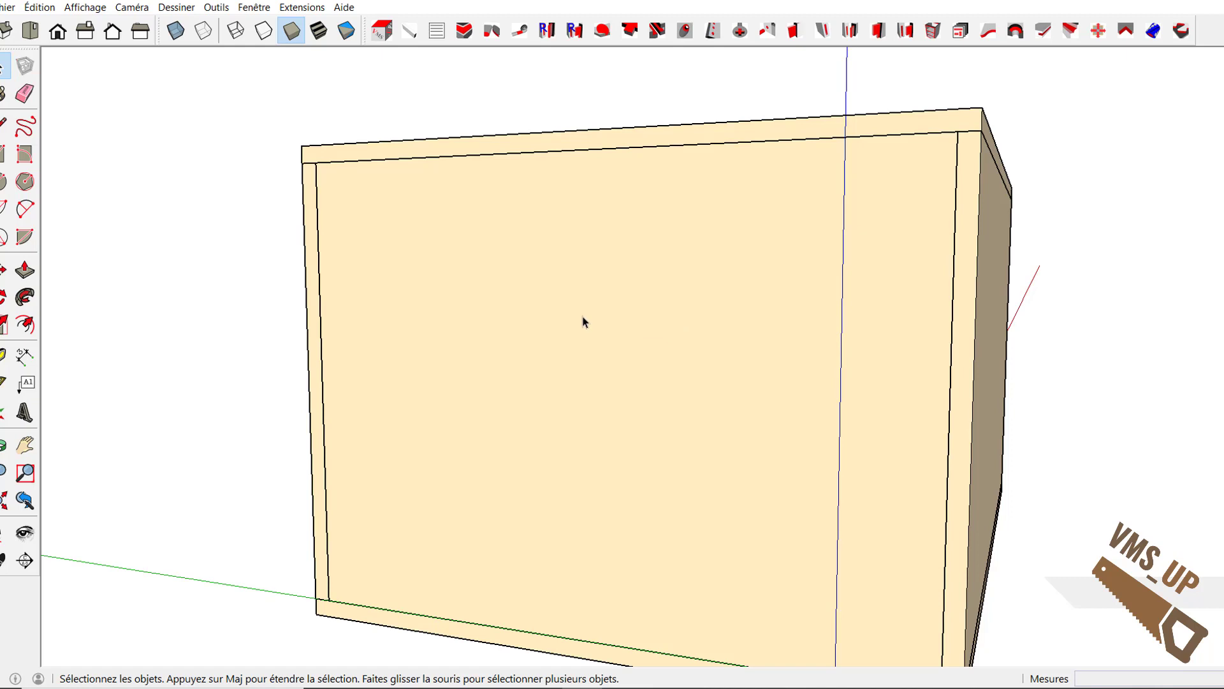
double_click(583, 322)
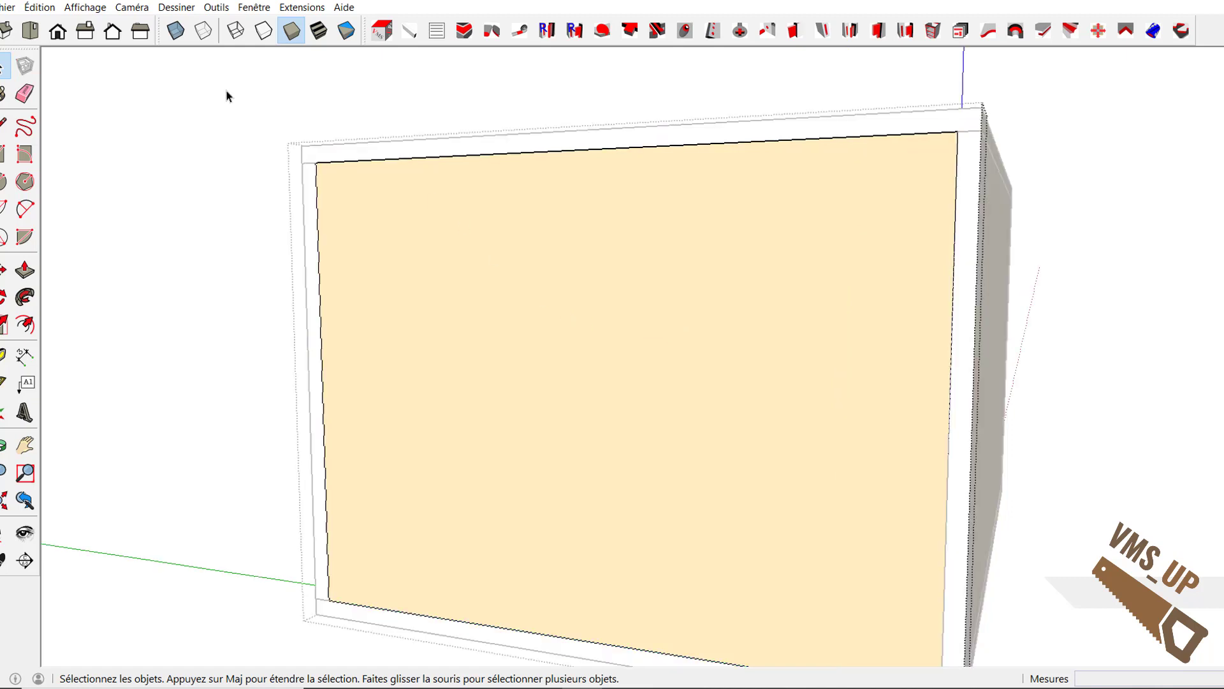
click(39, 7)
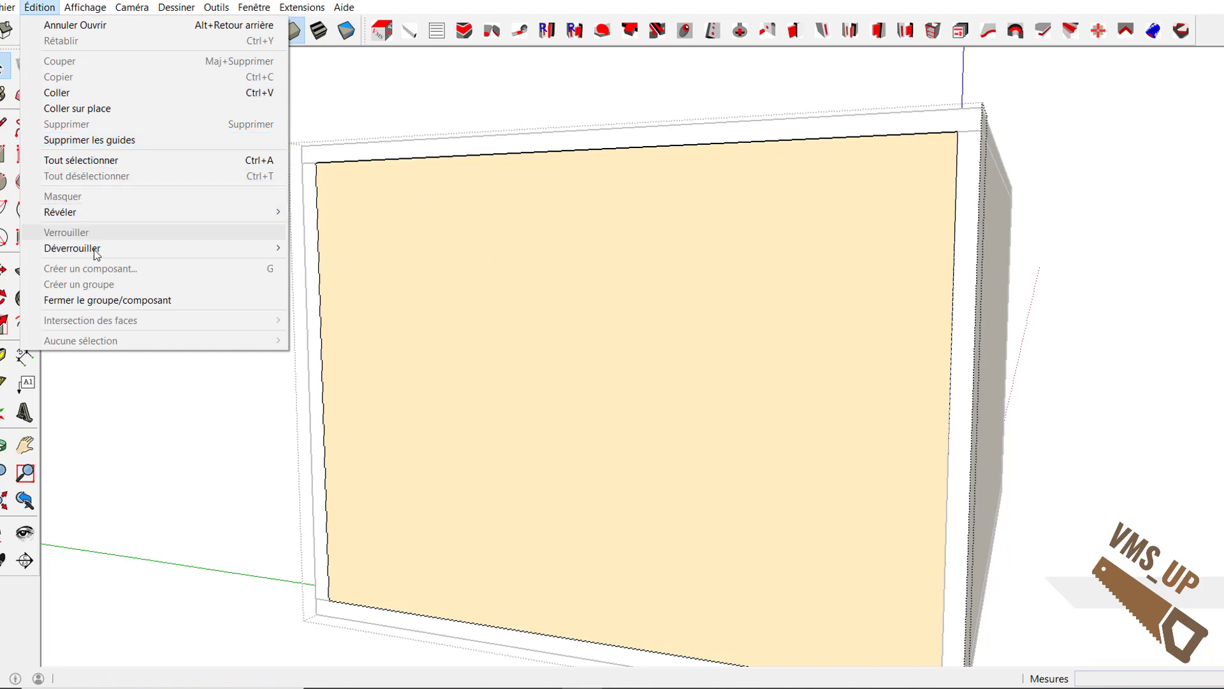
click(106, 106)
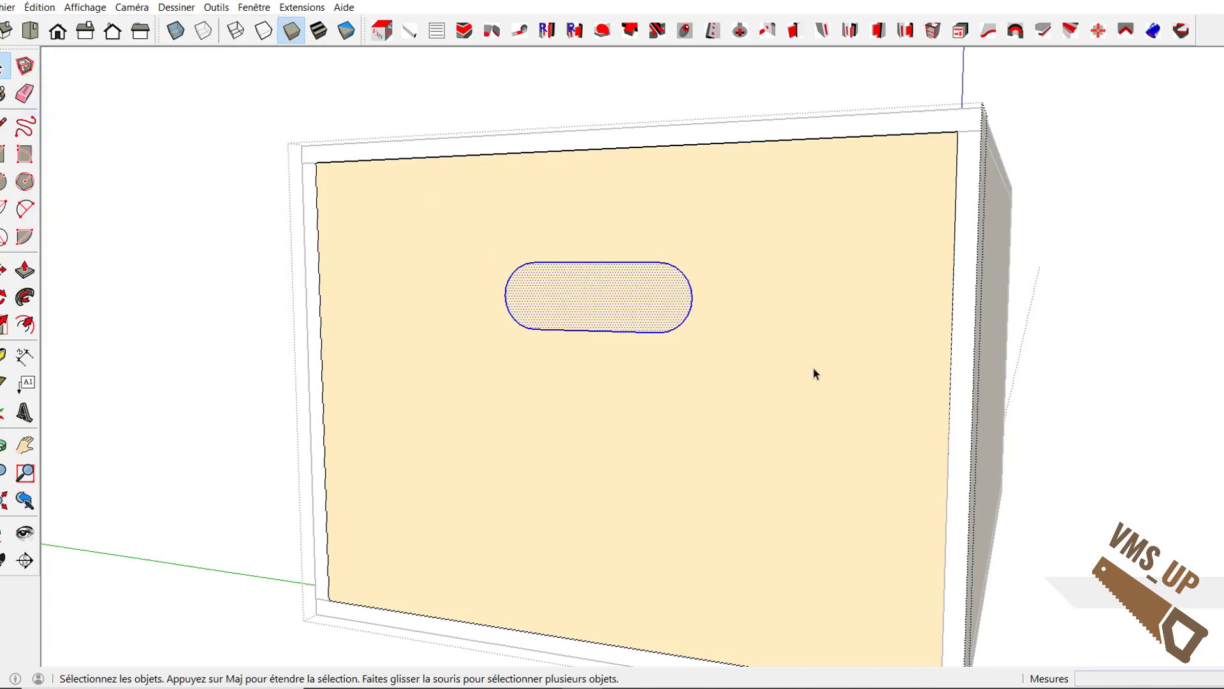
Step: Push the slot face 14 mm through the end panel to open the handle hole
key(p)
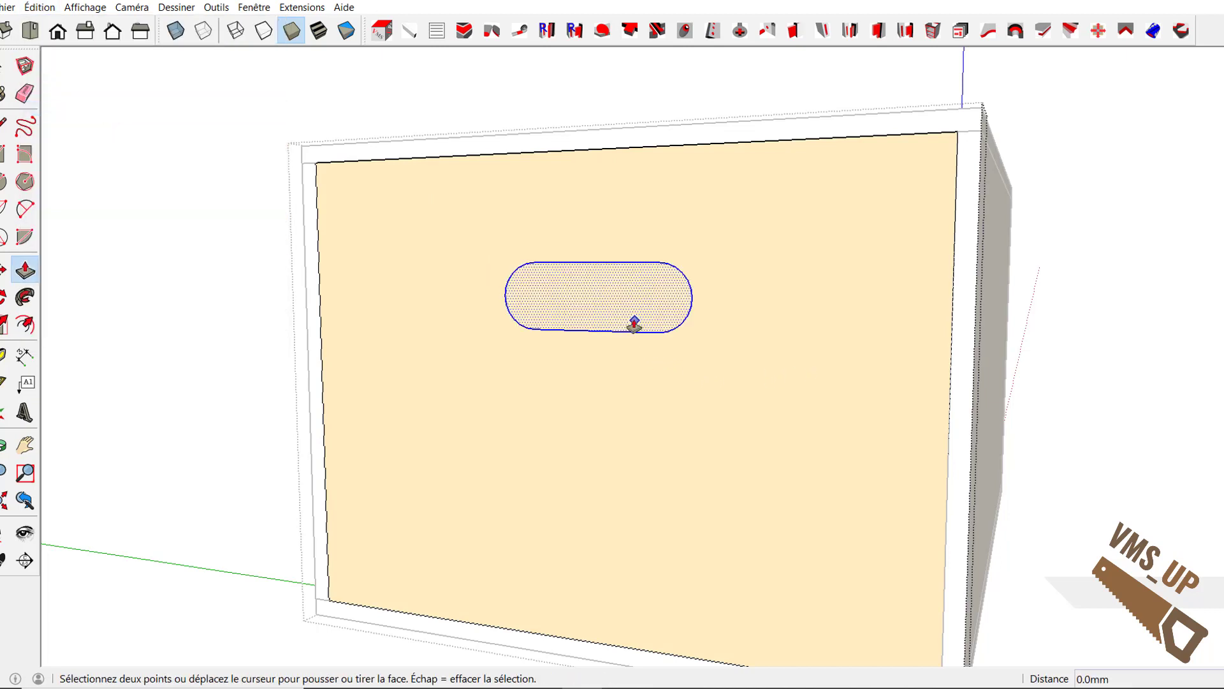
click(635, 322)
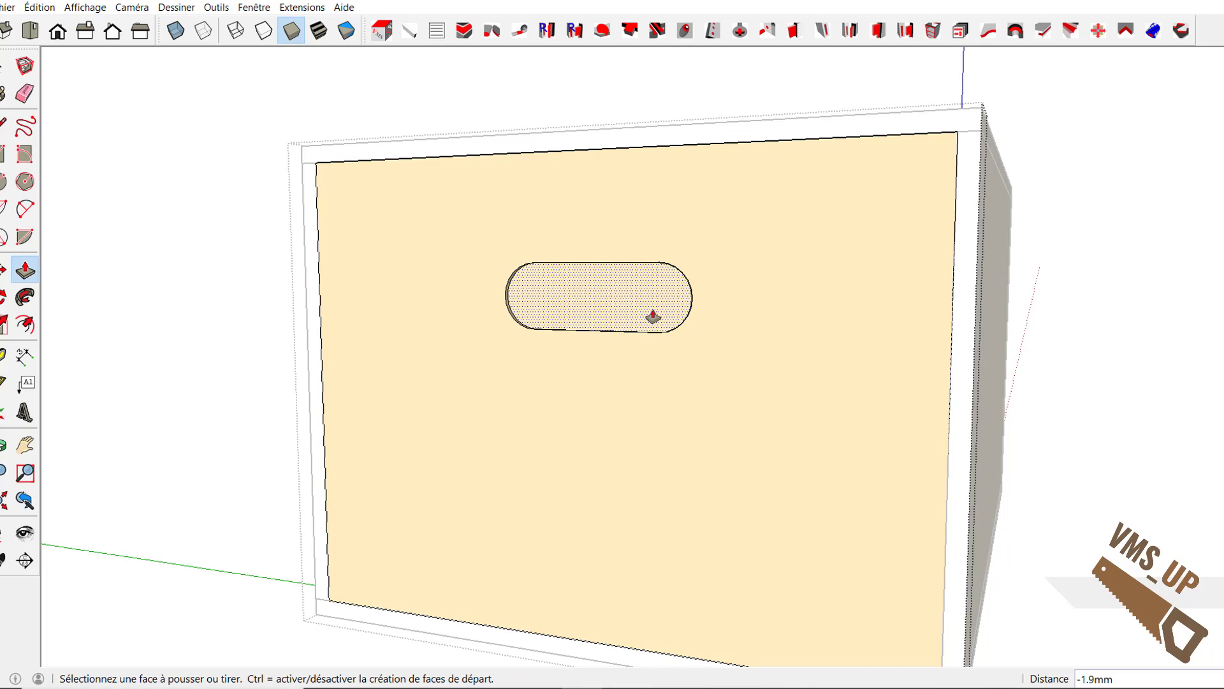
click(652, 317)
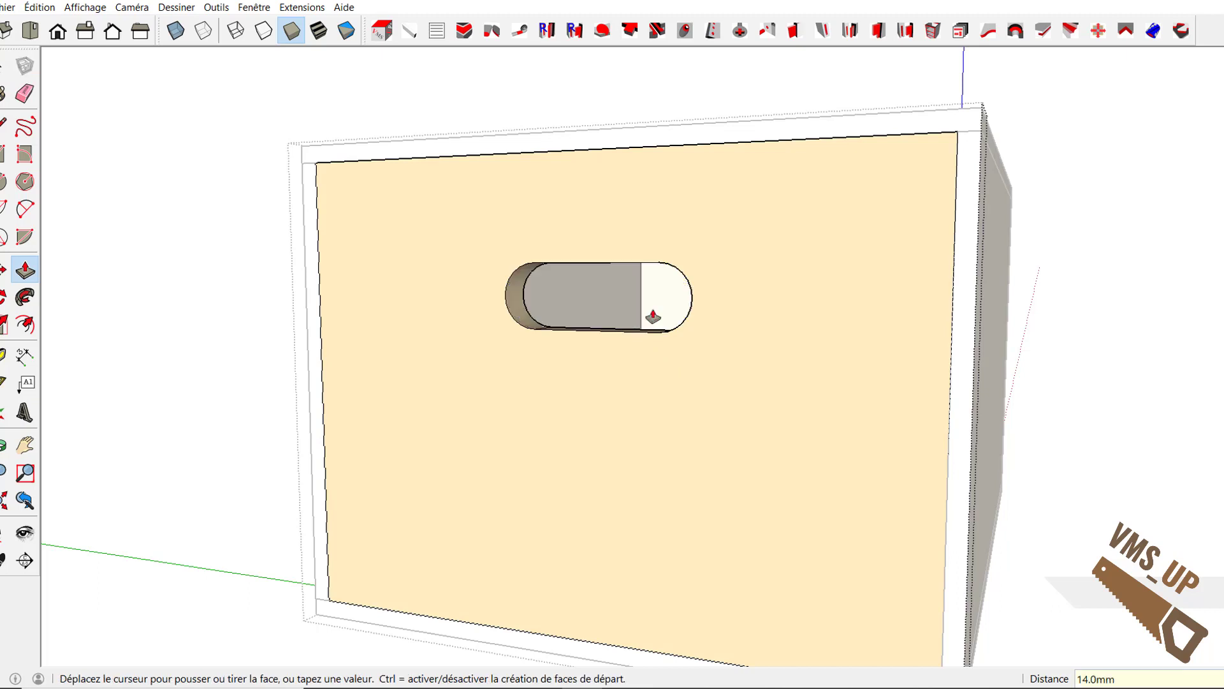
key(space)
Step: Start edge machining on the end panel's outer face and use the handle hole's full contour as the tool path
middle_drag(1066, 400, 1177, 380)
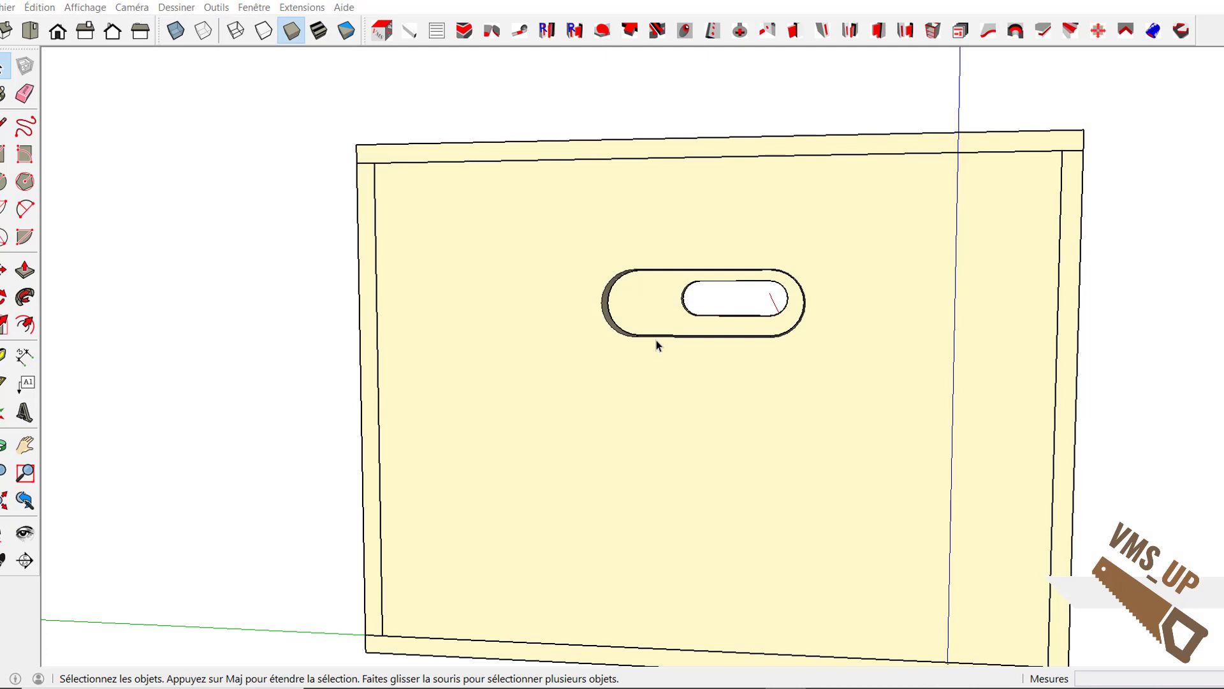
click(1070, 30)
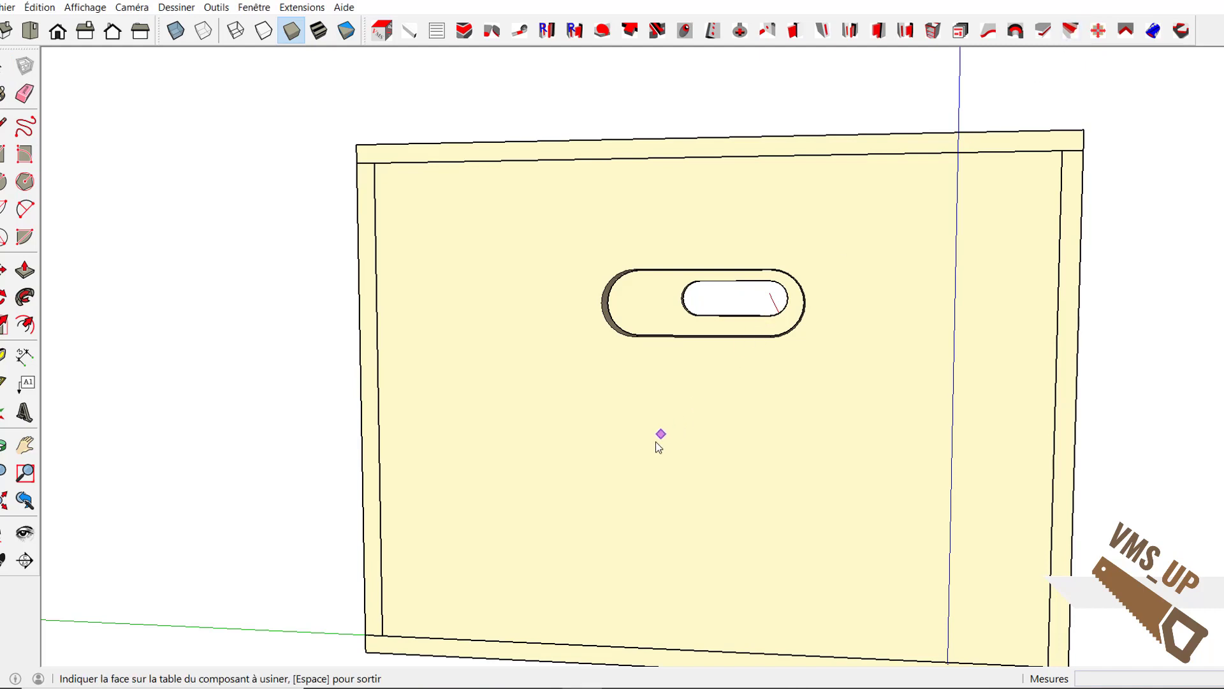
click(656, 443)
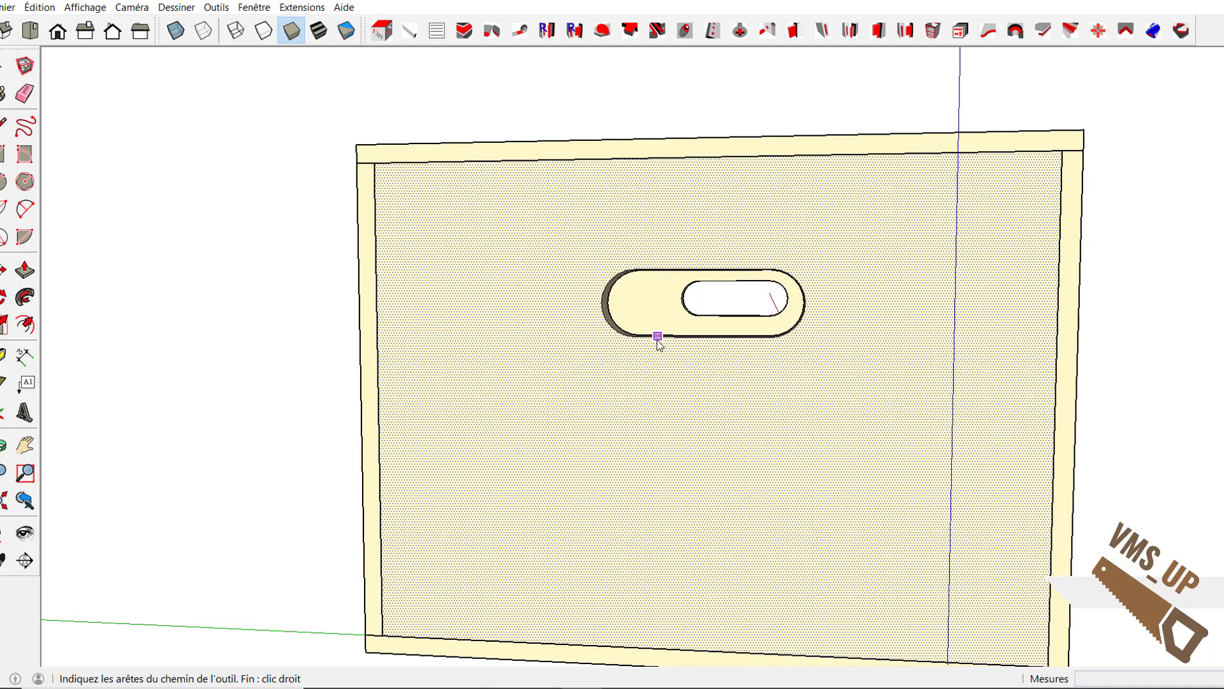
click(658, 336)
right_click(659, 340)
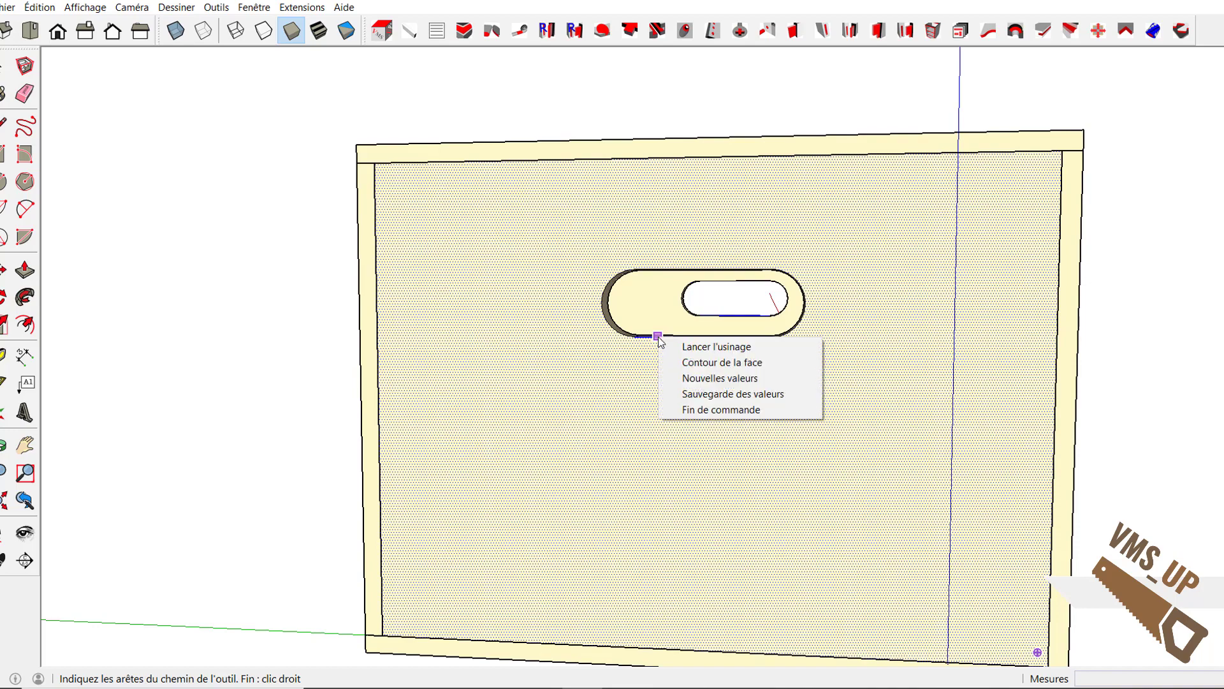
click(702, 363)
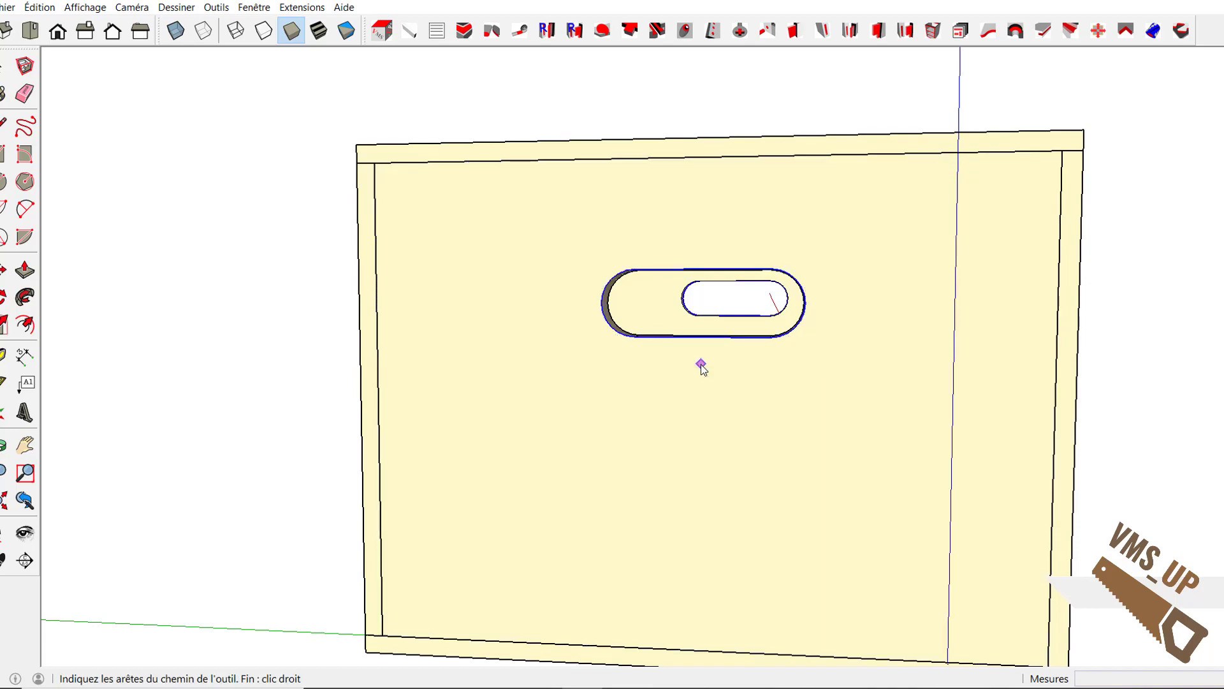
Step: Run the machining along the selected handle hole contour with profile C_6 and Usinage set to Bas
right_click(701, 364)
click(725, 376)
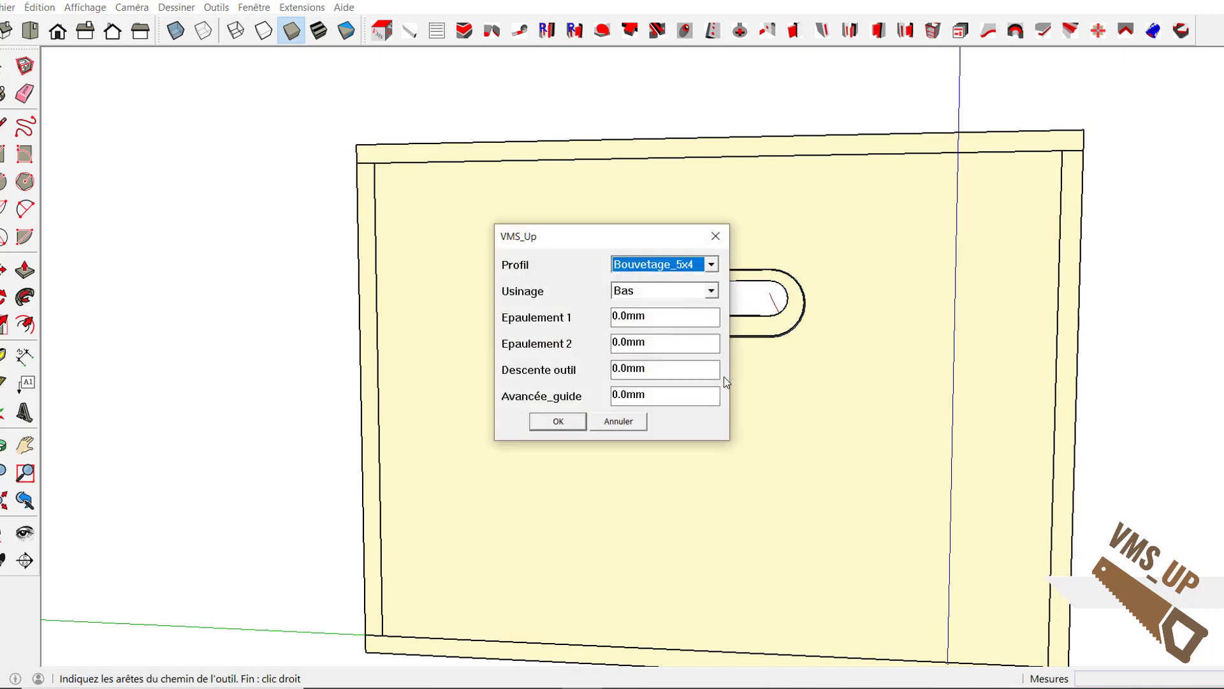
click(712, 264)
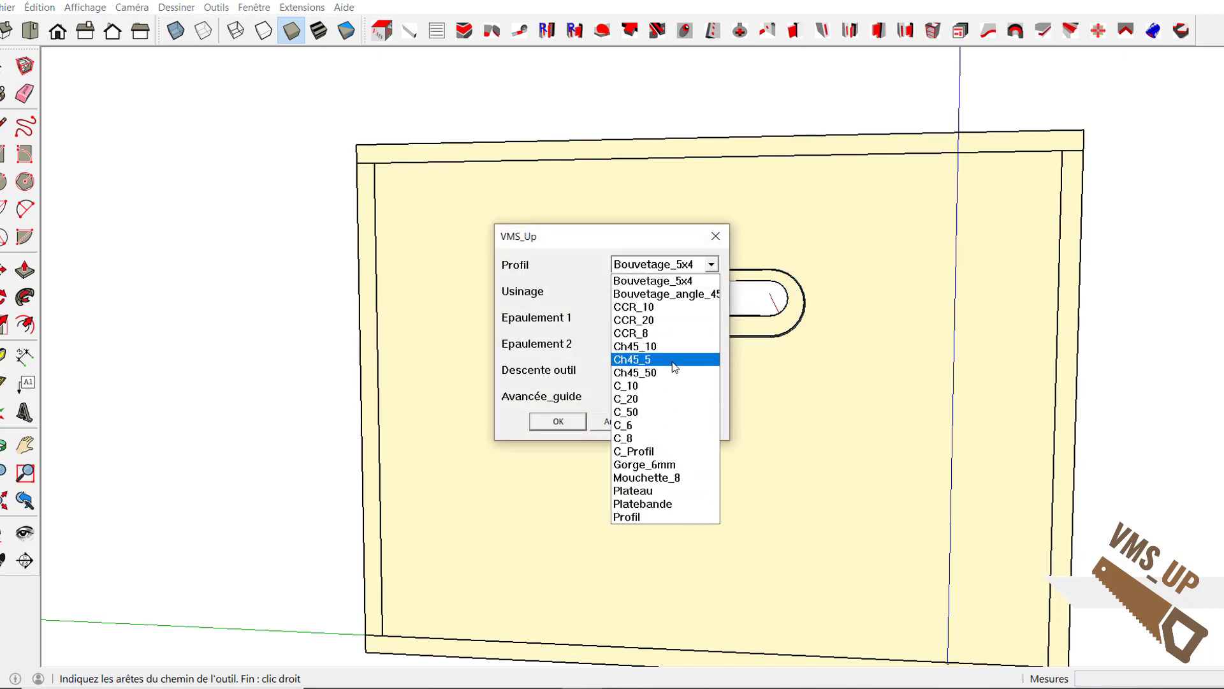
click(634, 426)
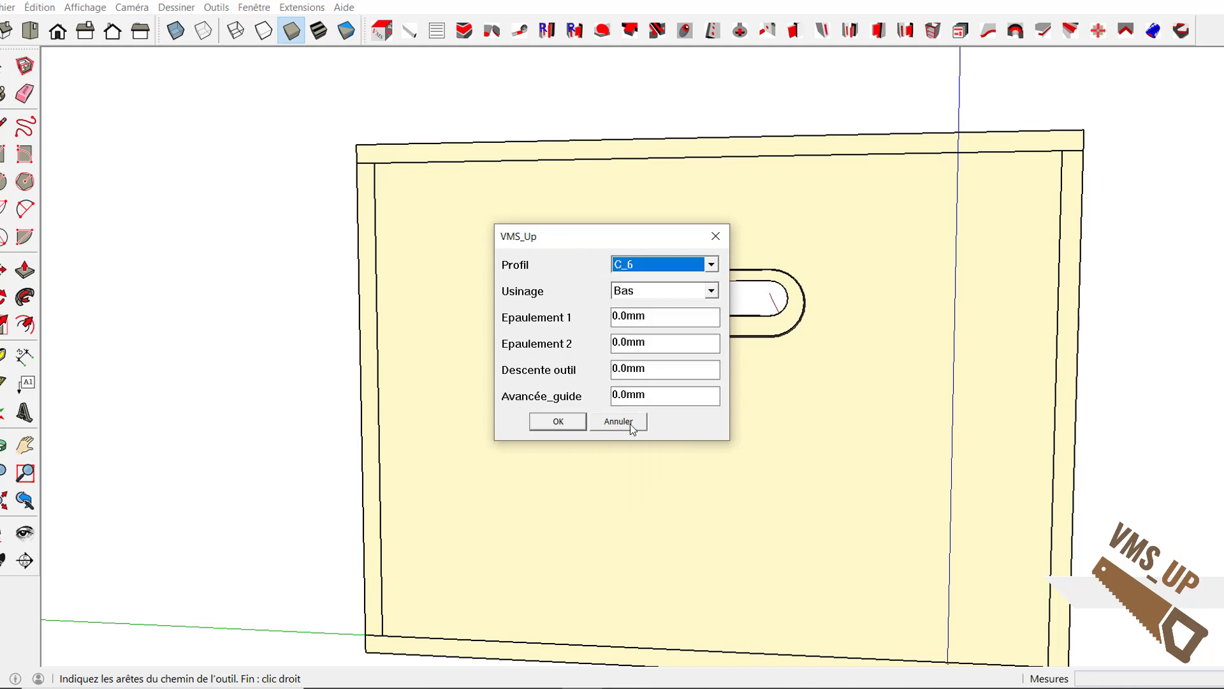
click(558, 422)
Step: Machine the handle hole's full face contour on the inner face of the opposite end panel, seen through the hole, and end the machining command
middle_drag(620, 419, 705, 437)
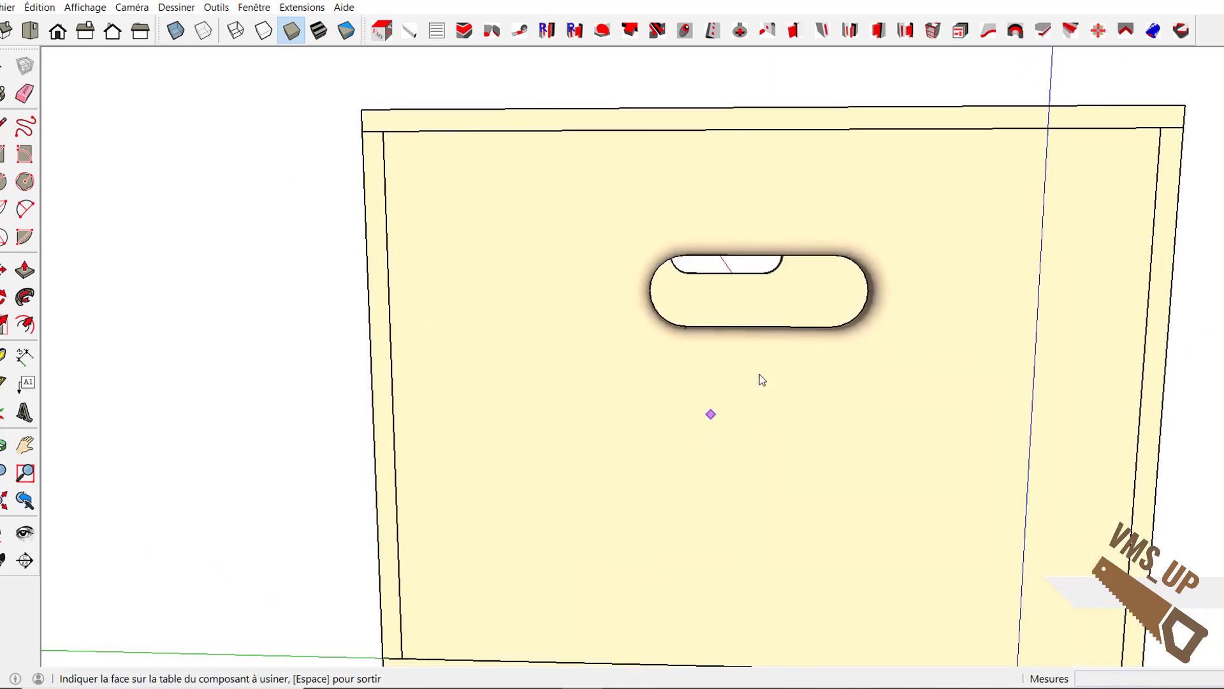
click(753, 302)
scroll(752, 301, up, 4)
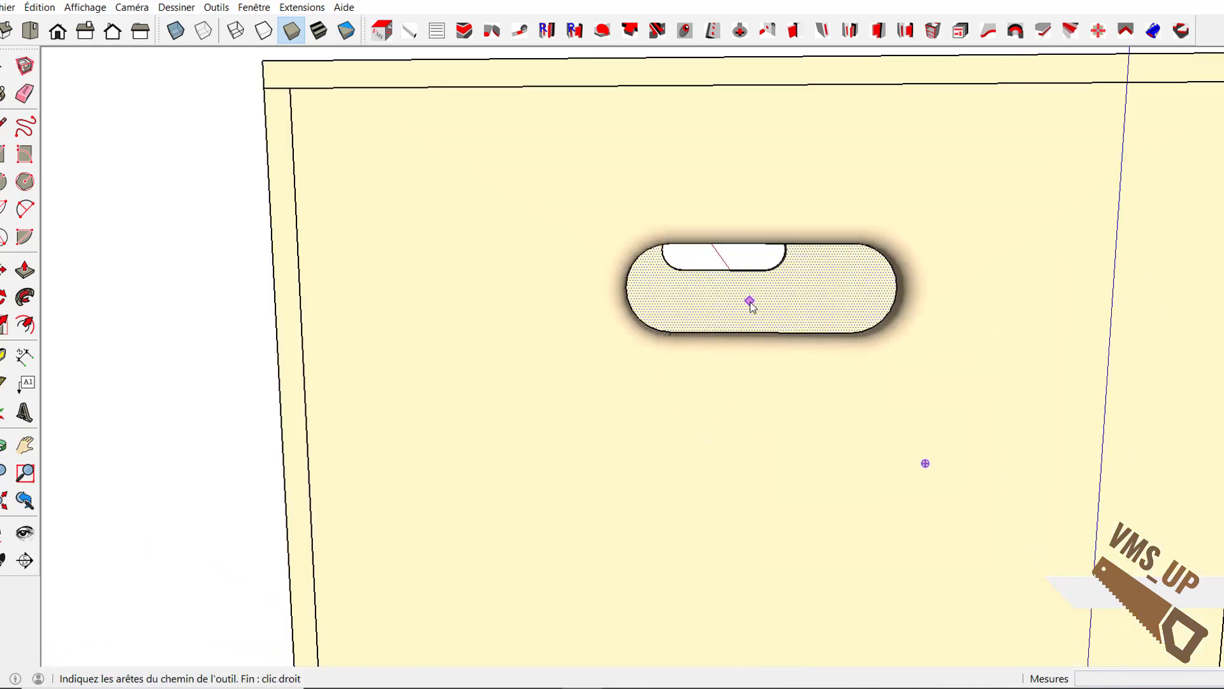
click(692, 264)
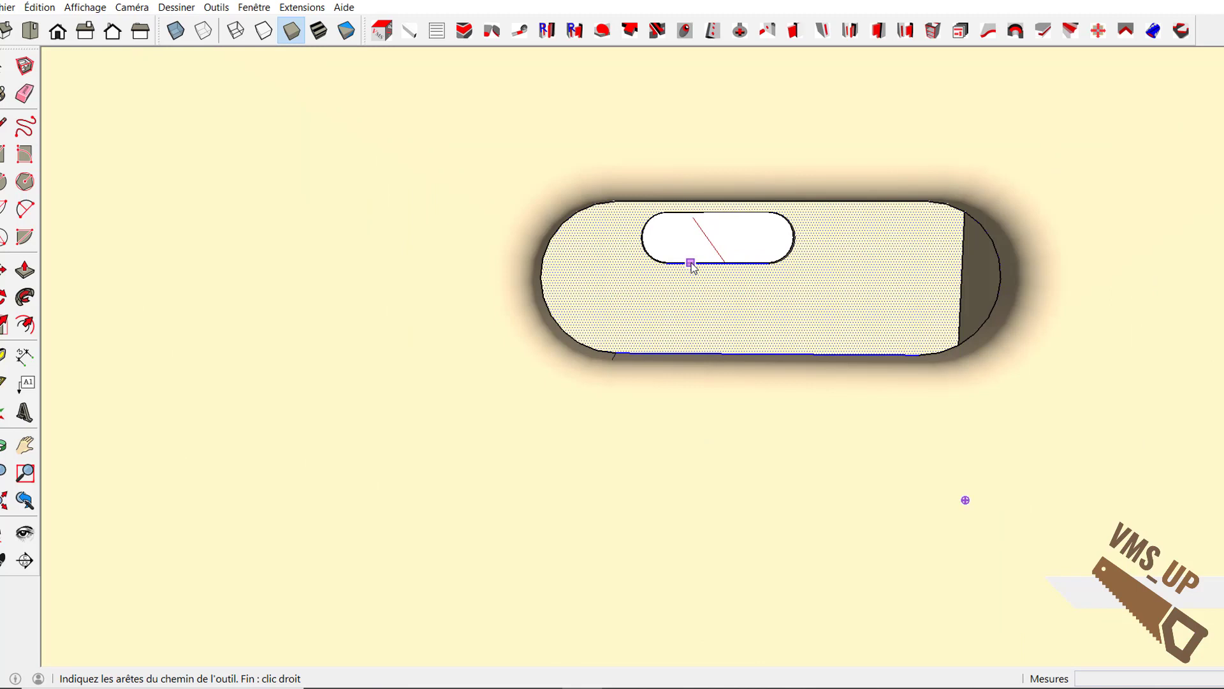
right_click(692, 264)
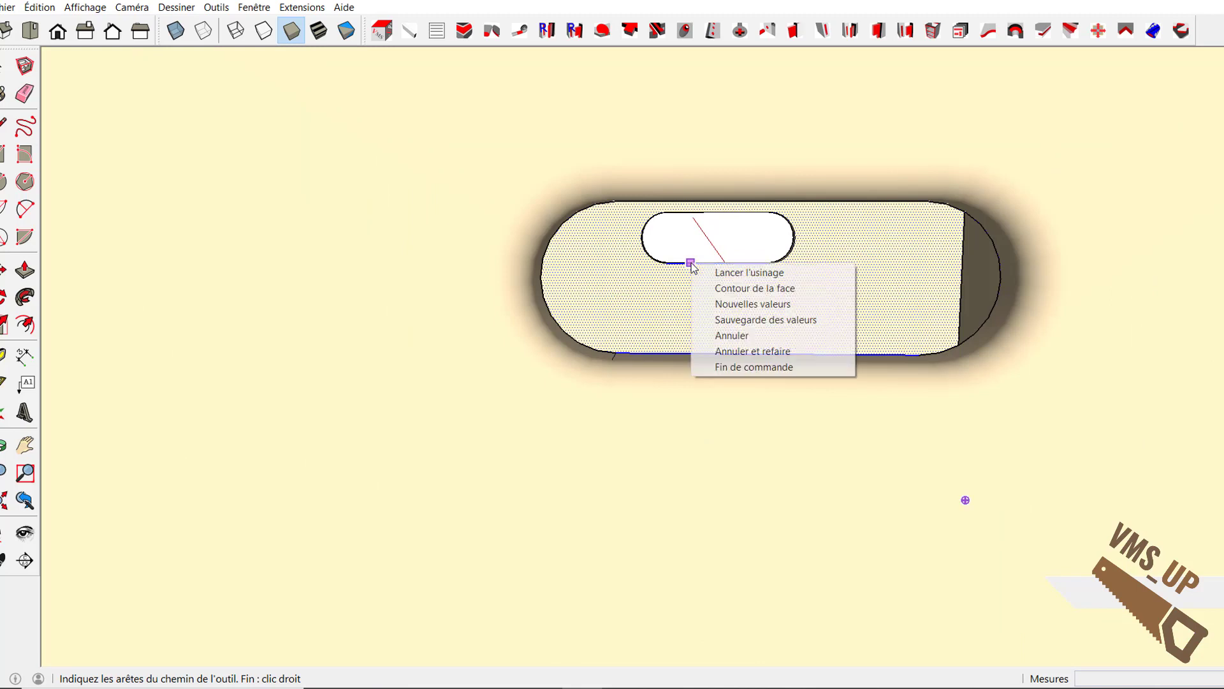
click(762, 295)
right_click(759, 289)
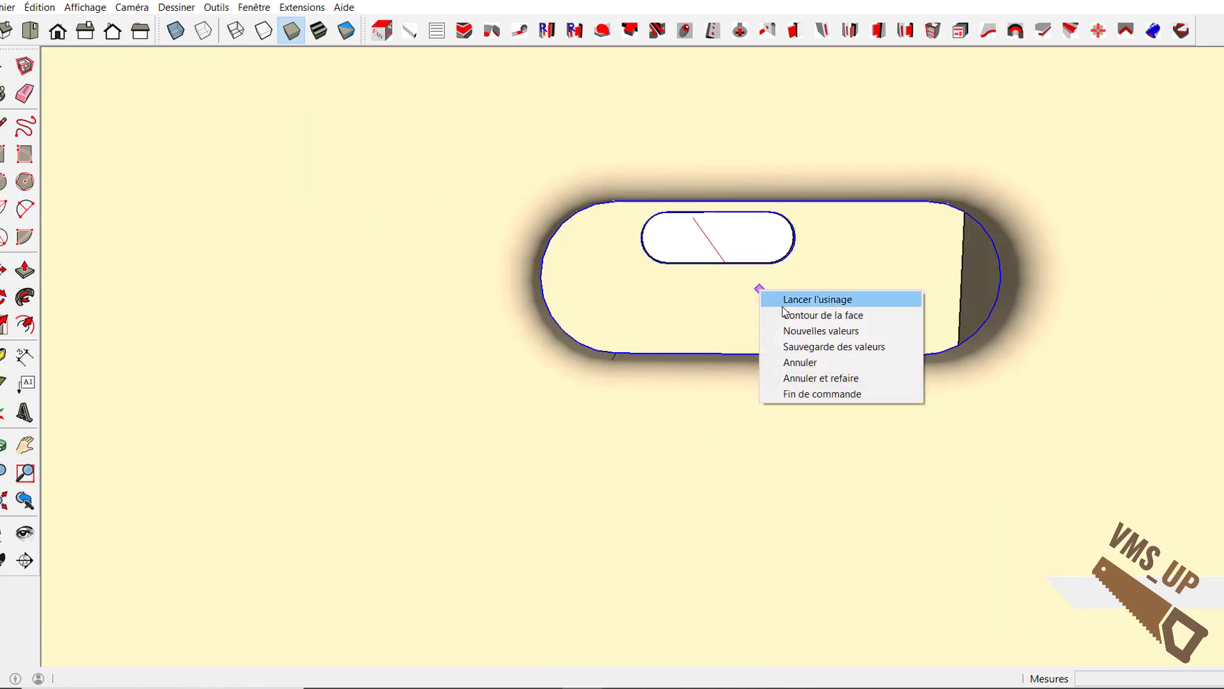
click(785, 305)
middle_drag(823, 302, 747, 309)
scroll(748, 308, down, 1)
scroll(721, 339, down, 4)
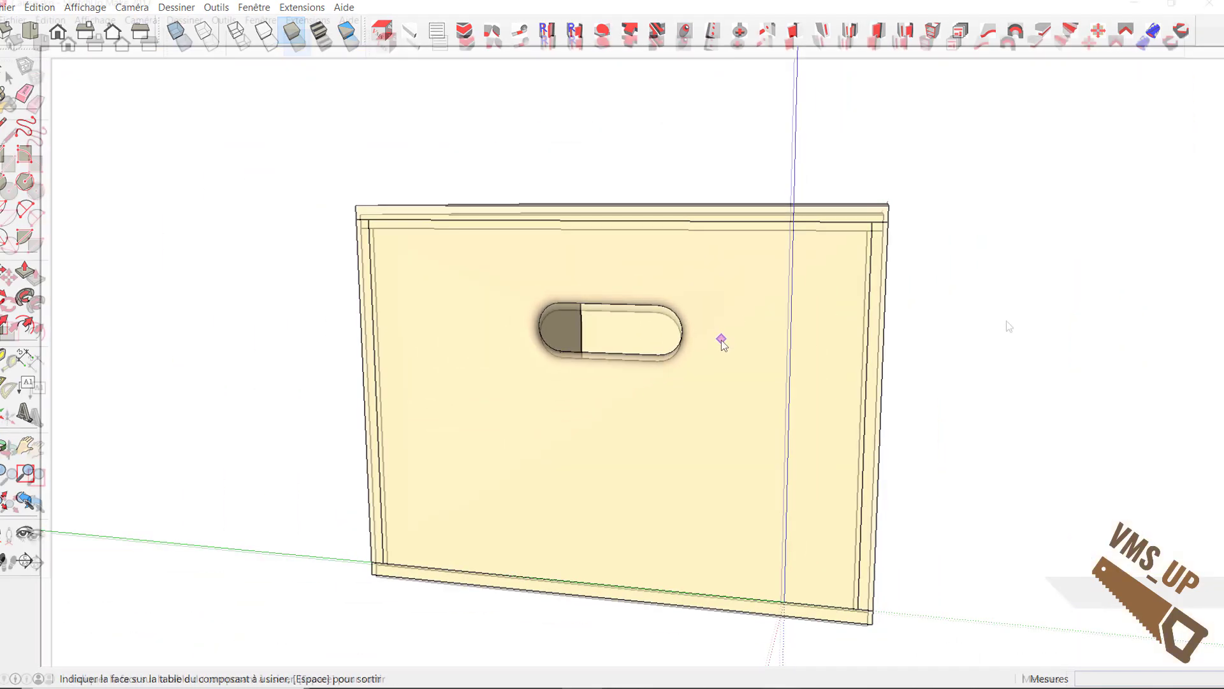
middle_drag(1009, 319, 906, 369)
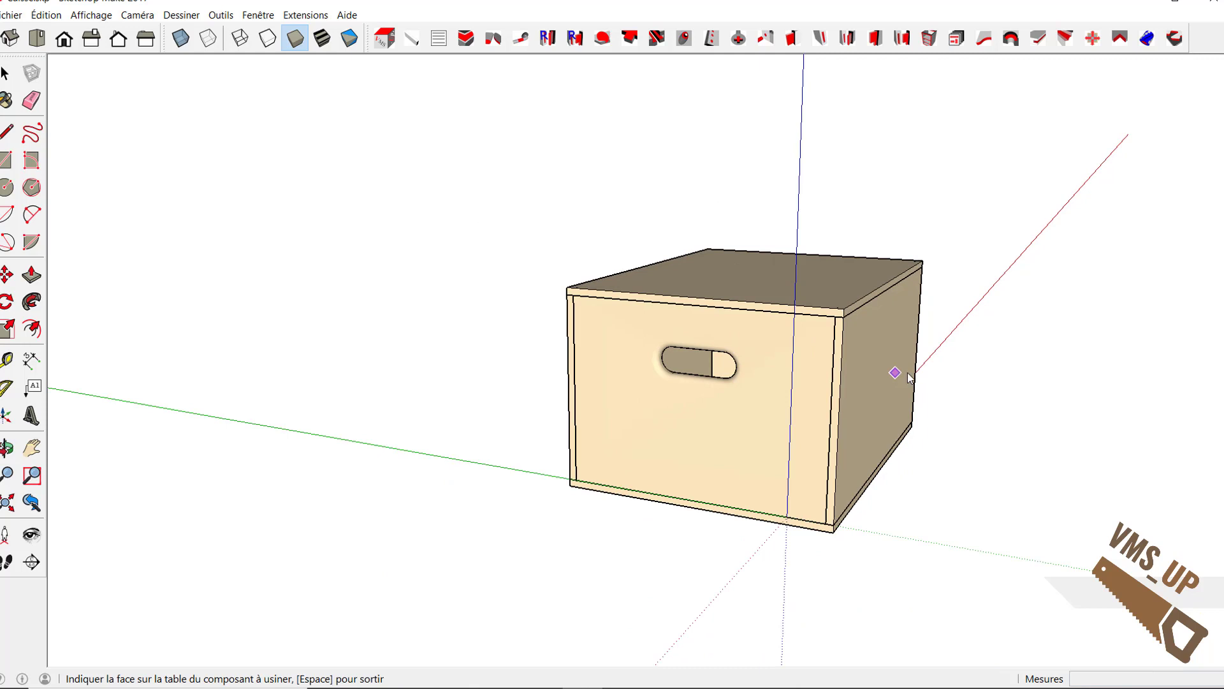
middle_drag(896, 375, 795, 449)
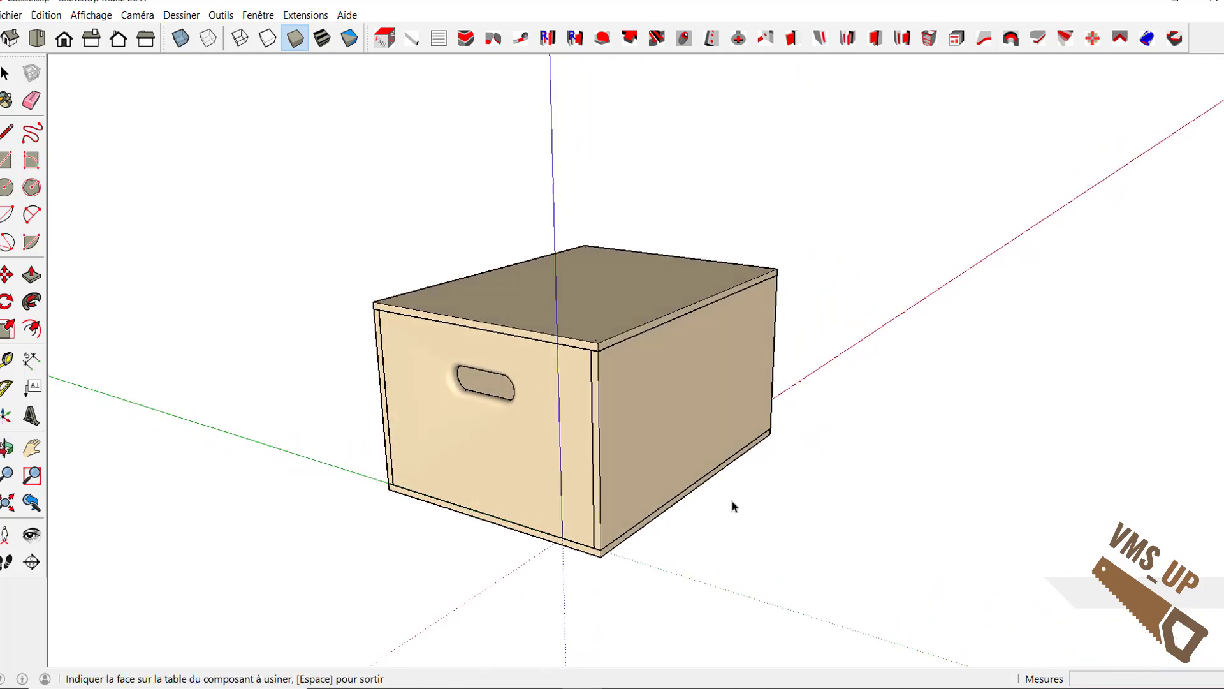
key(space)
Step: Select all the parts of the closed box and combine them into one group
drag(292, 176, 853, 627)
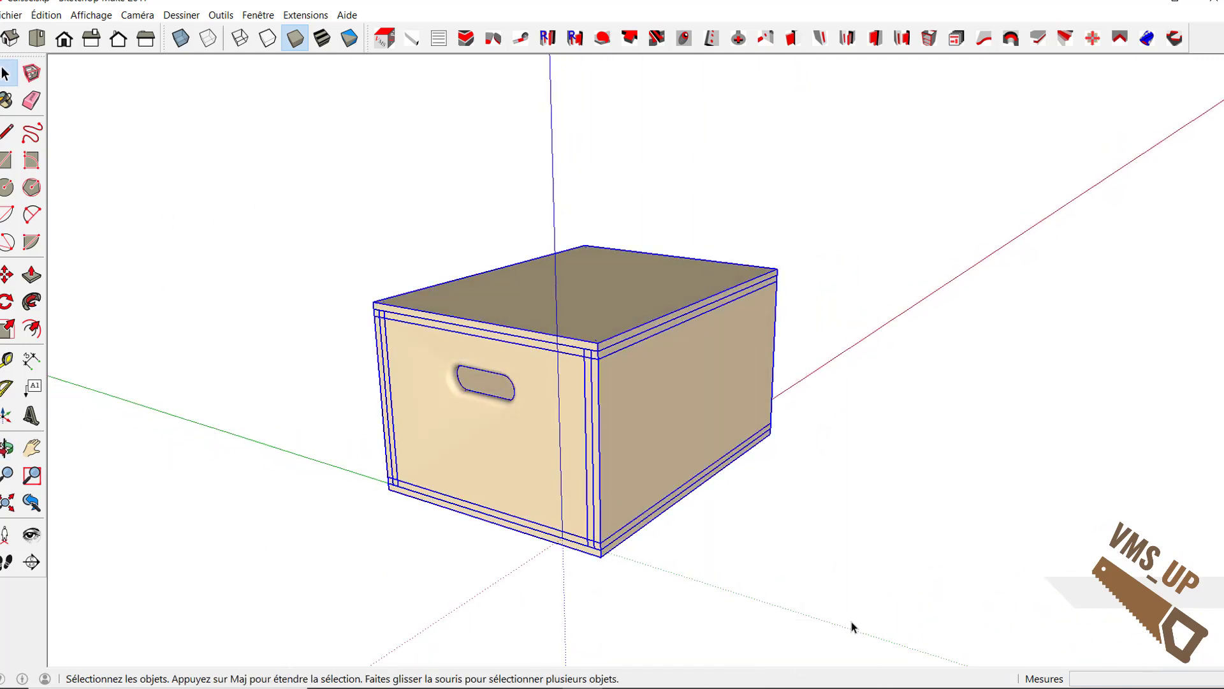
right_click(672, 380)
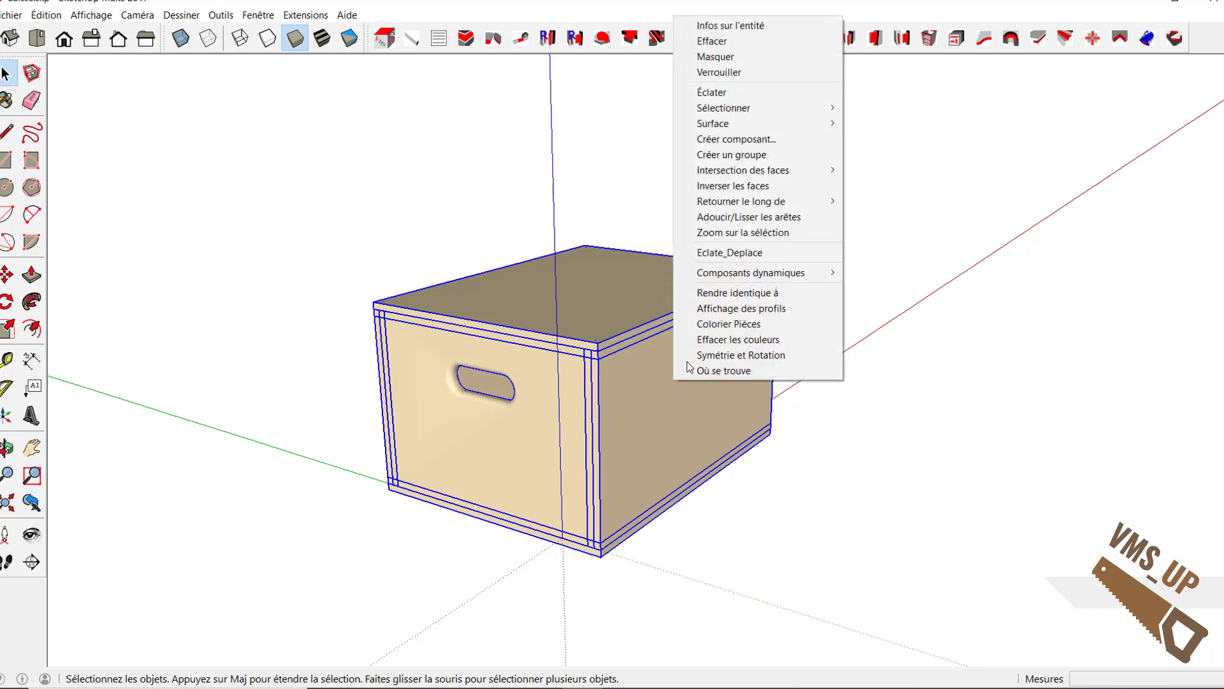
click(778, 156)
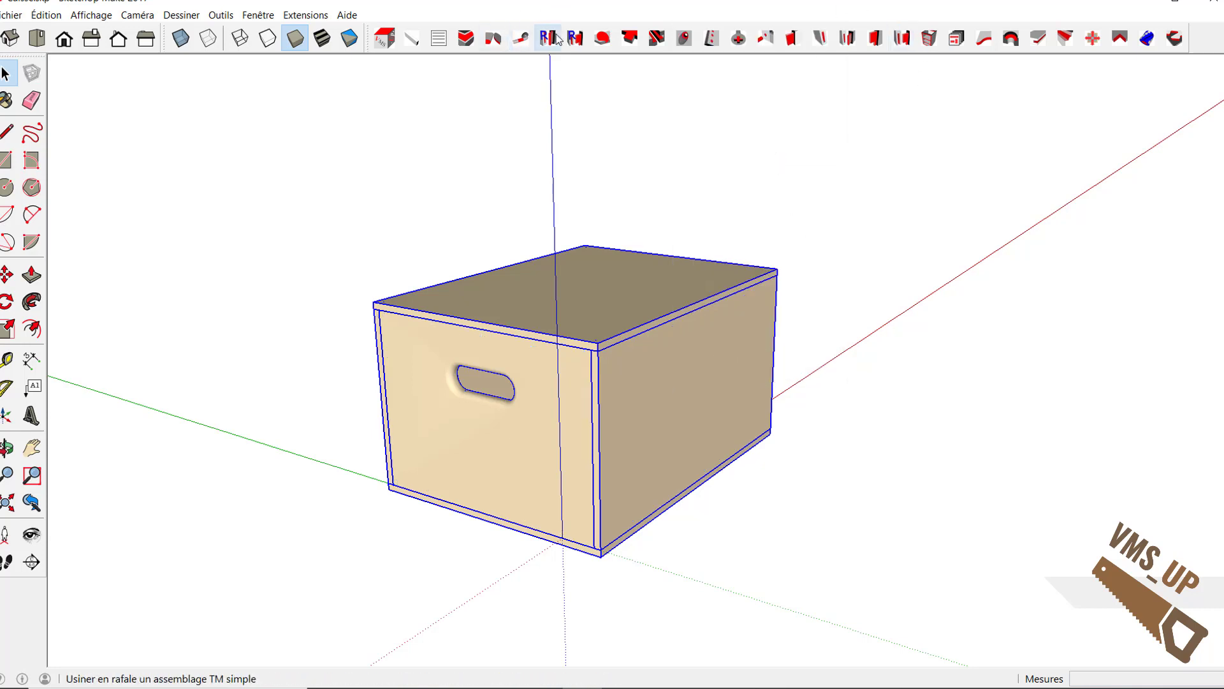
Step: Saw the grouped box horizontally just above the handle hole with the radial saw, using the near vertical corner edge as guide and Coupe_gardée set to Oui
click(602, 38)
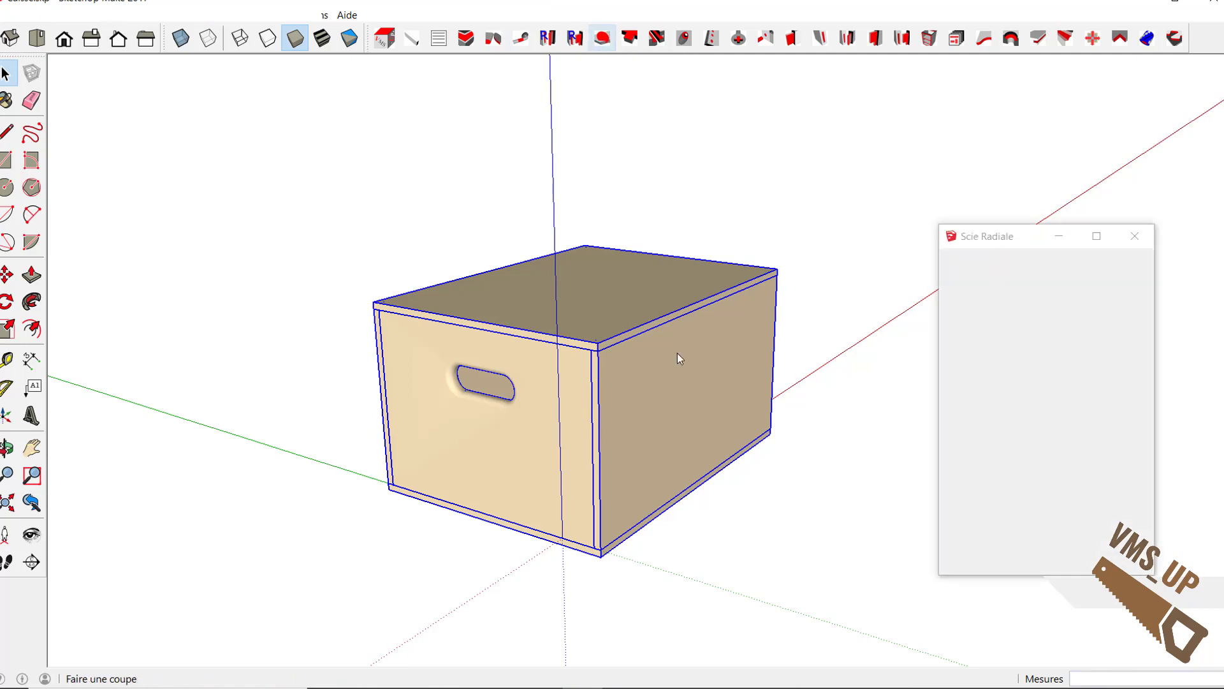
click(659, 449)
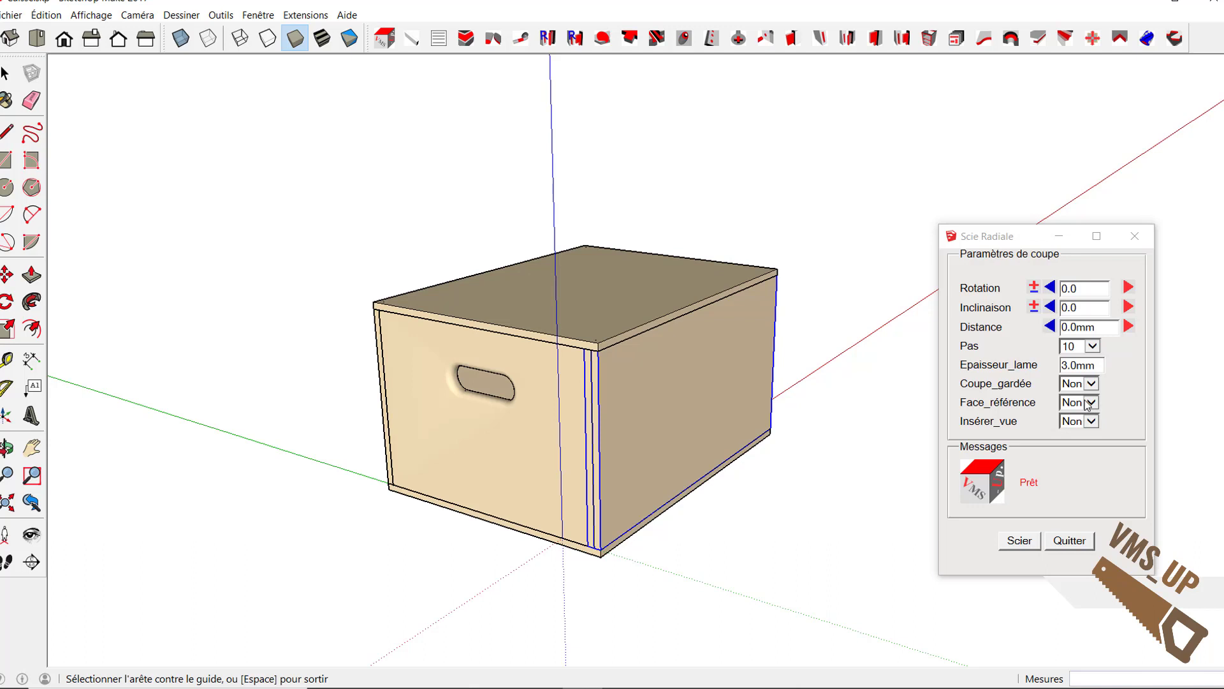
click(1092, 384)
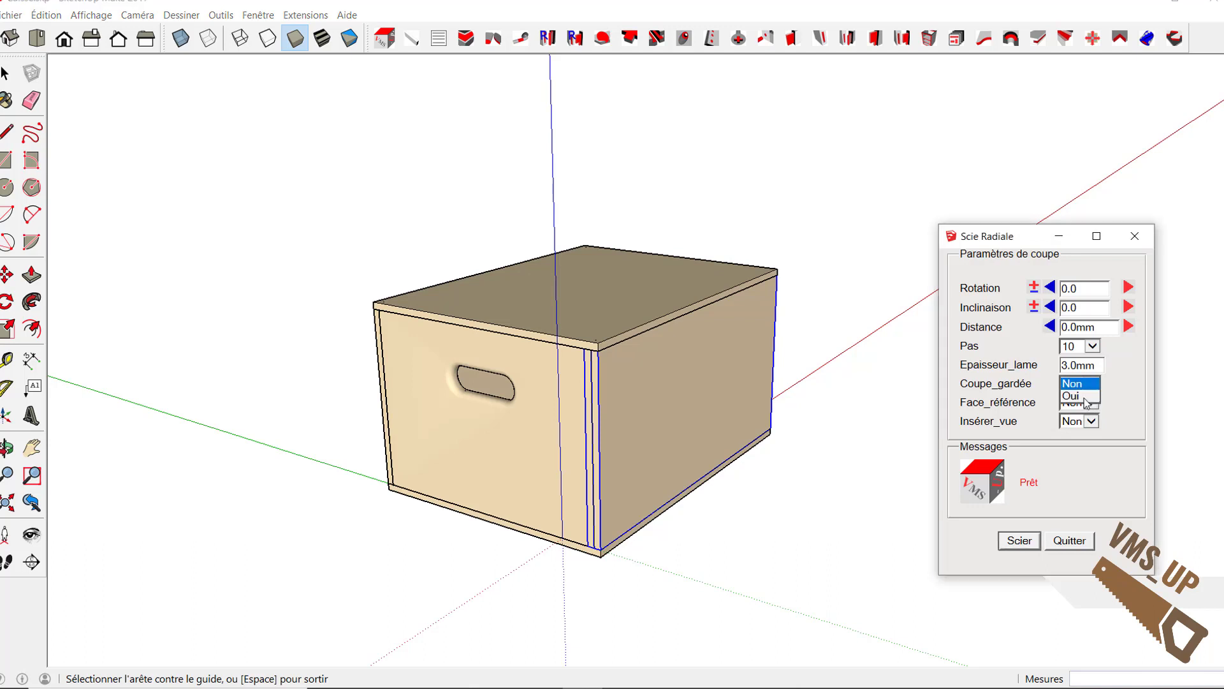
click(1077, 404)
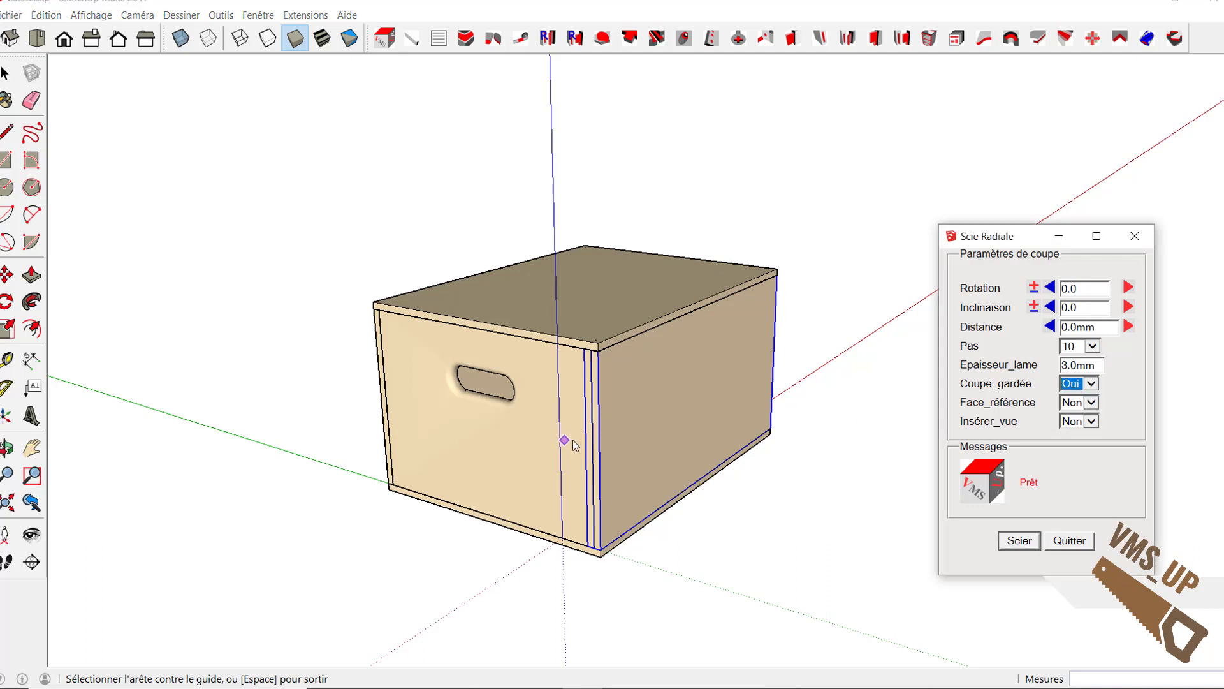
click(601, 497)
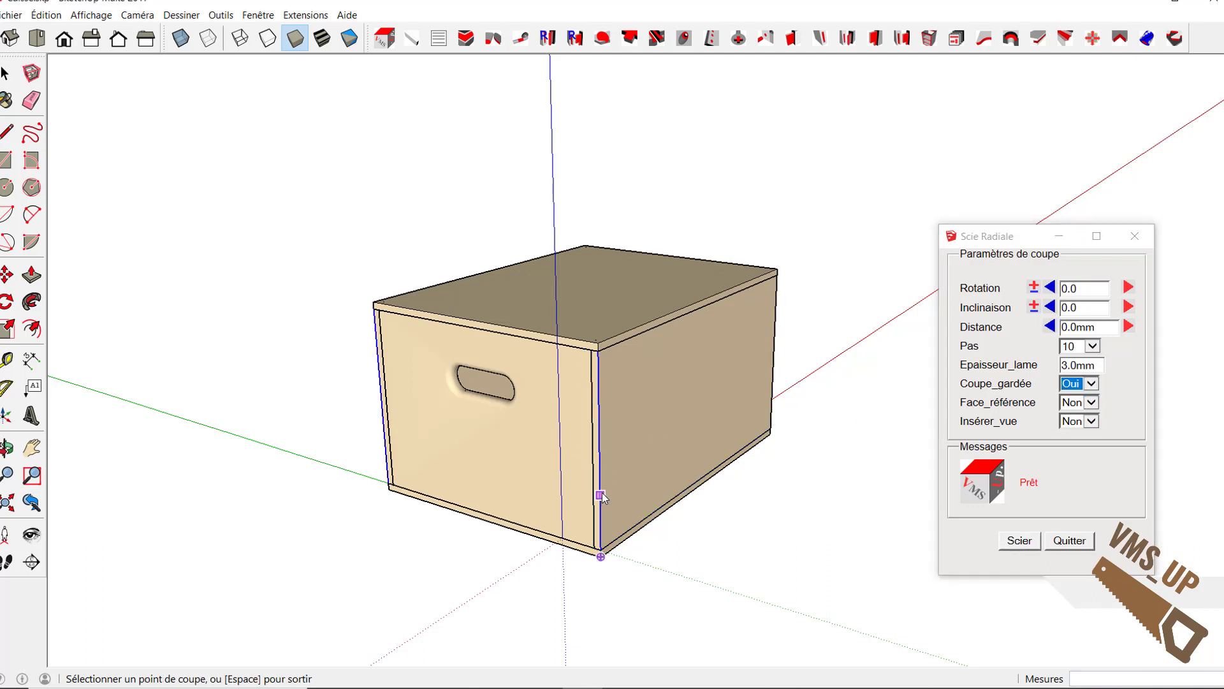
click(599, 381)
middle_drag(599, 388, 478, 401)
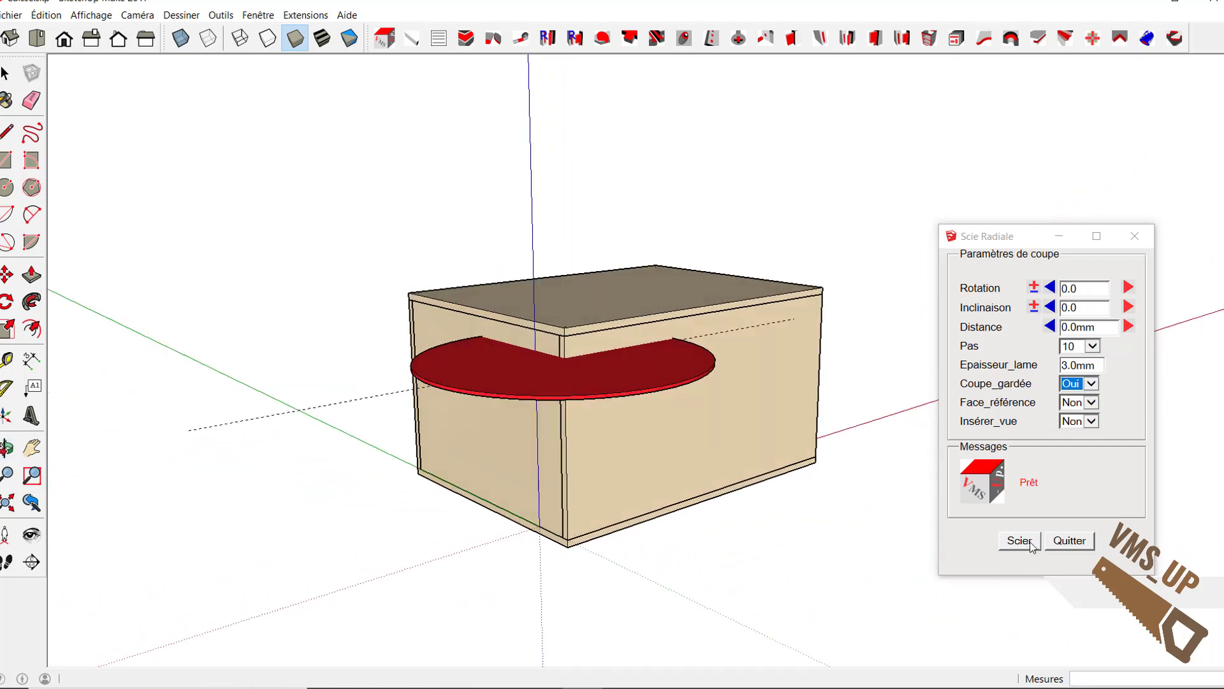
click(1030, 542)
Step: Explode the sawn upper and lower groups back into their individual parts
middle_drag(693, 459, 717, 387)
scroll(724, 408, up, 2)
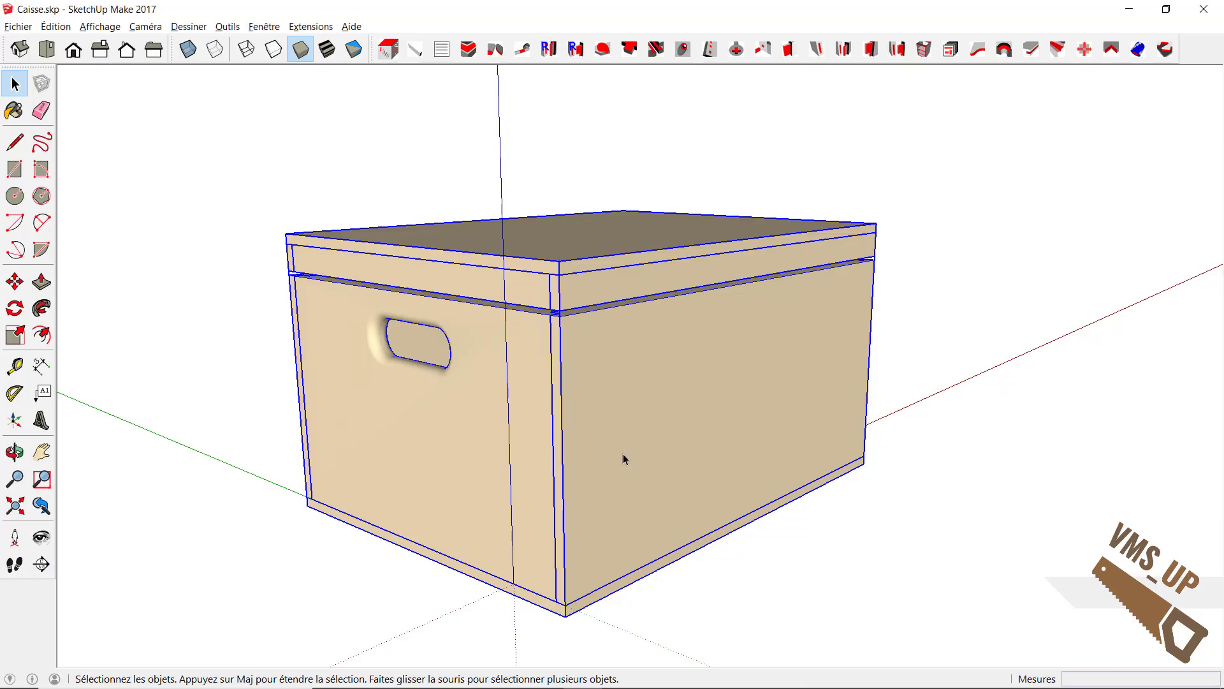
right_click(623, 448)
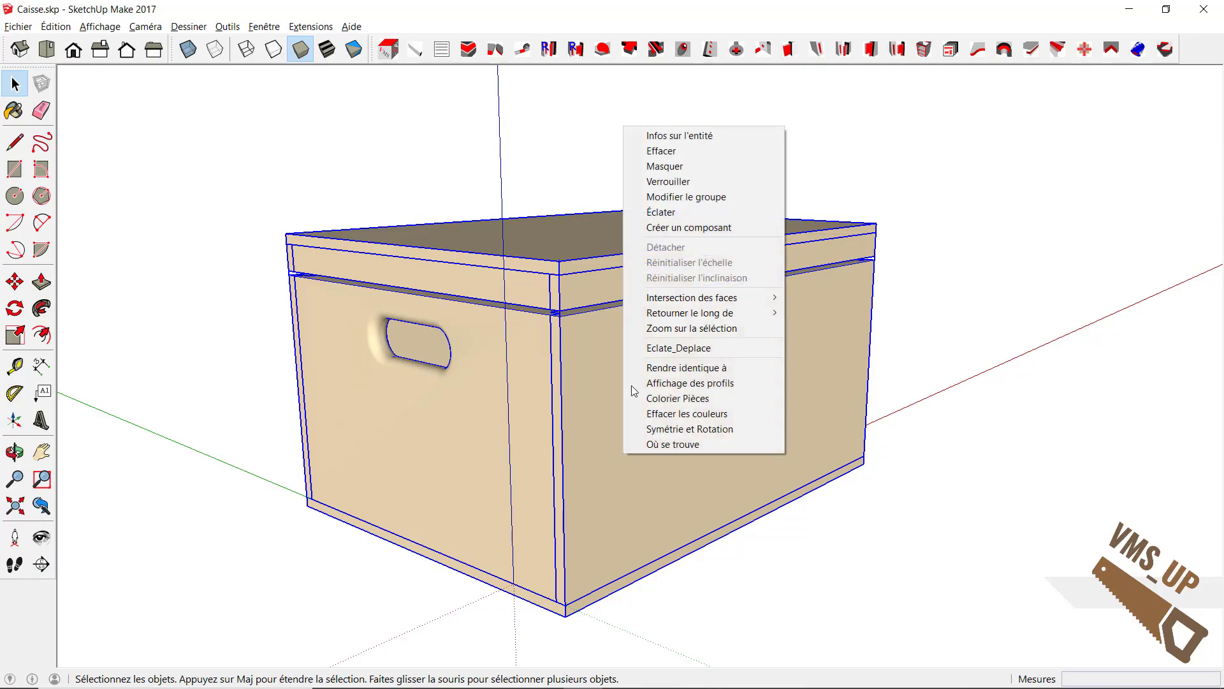
click(677, 219)
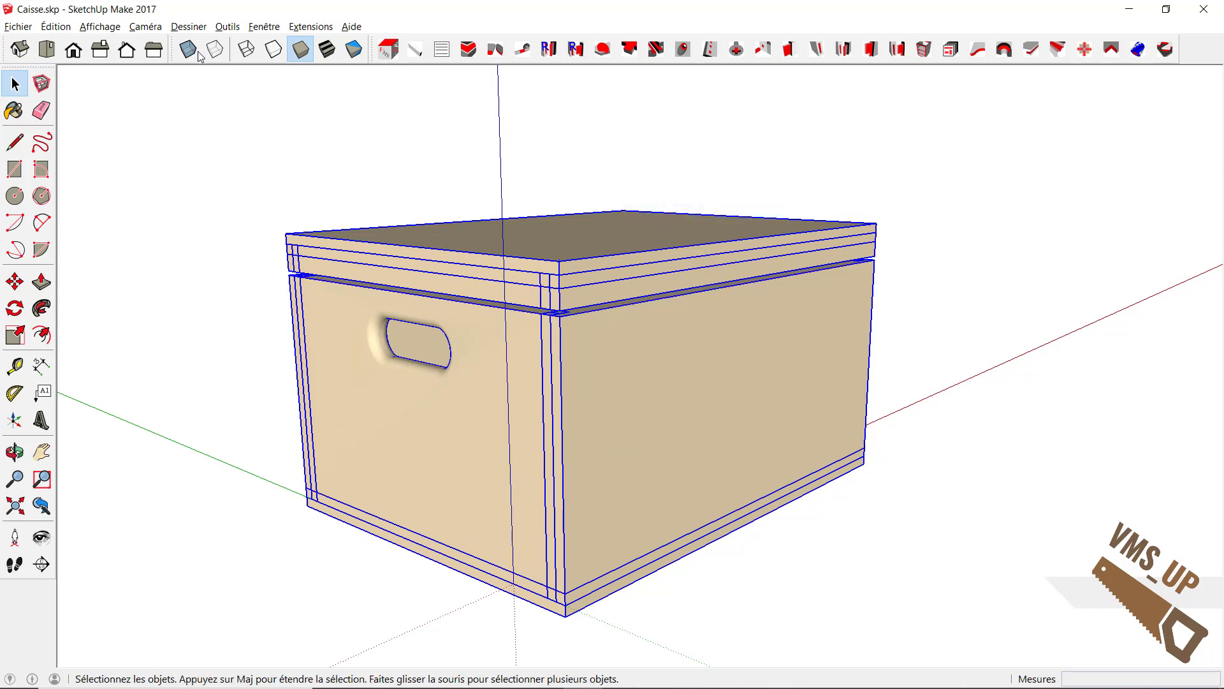
Step: Group the parts above the saw cut and name the group instance "Couvercle"
drag(210, 107, 987, 344)
right_click(645, 278)
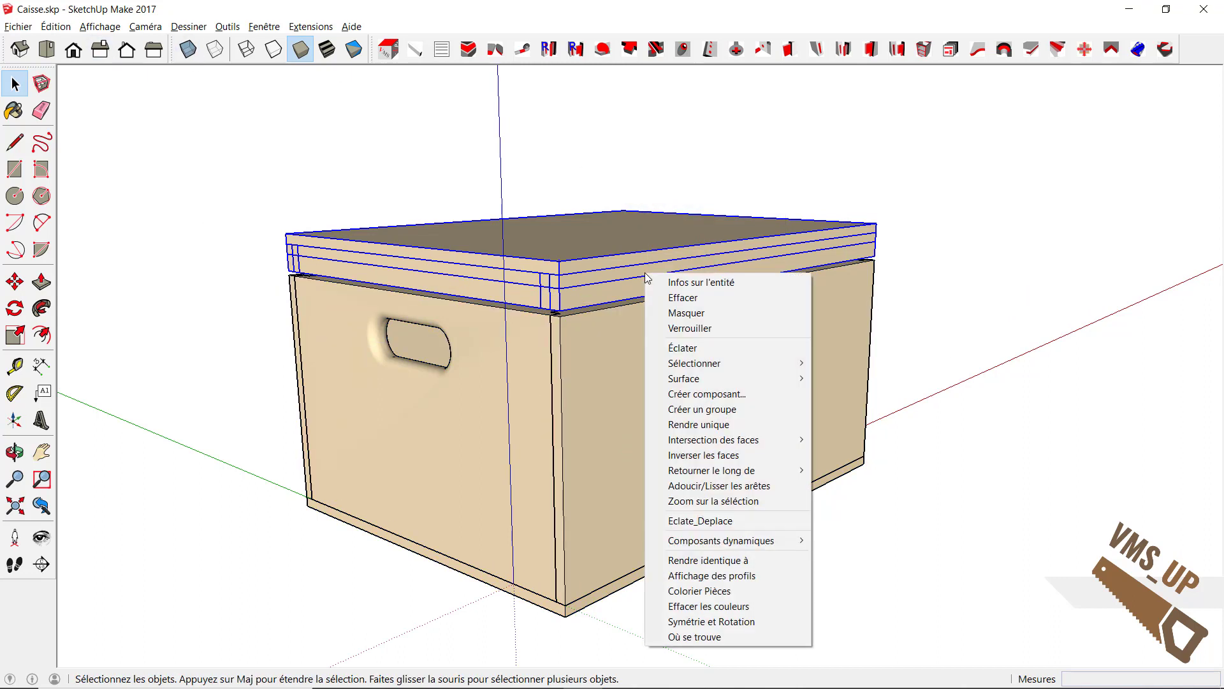
click(703, 410)
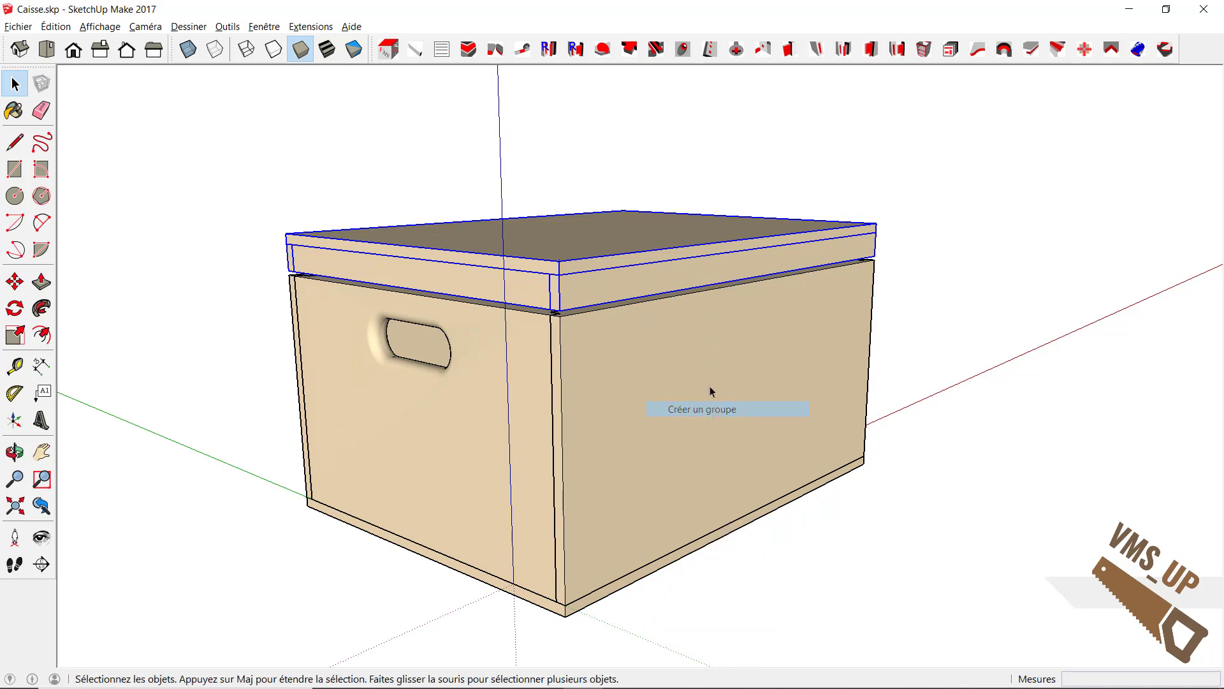
right_click(674, 266)
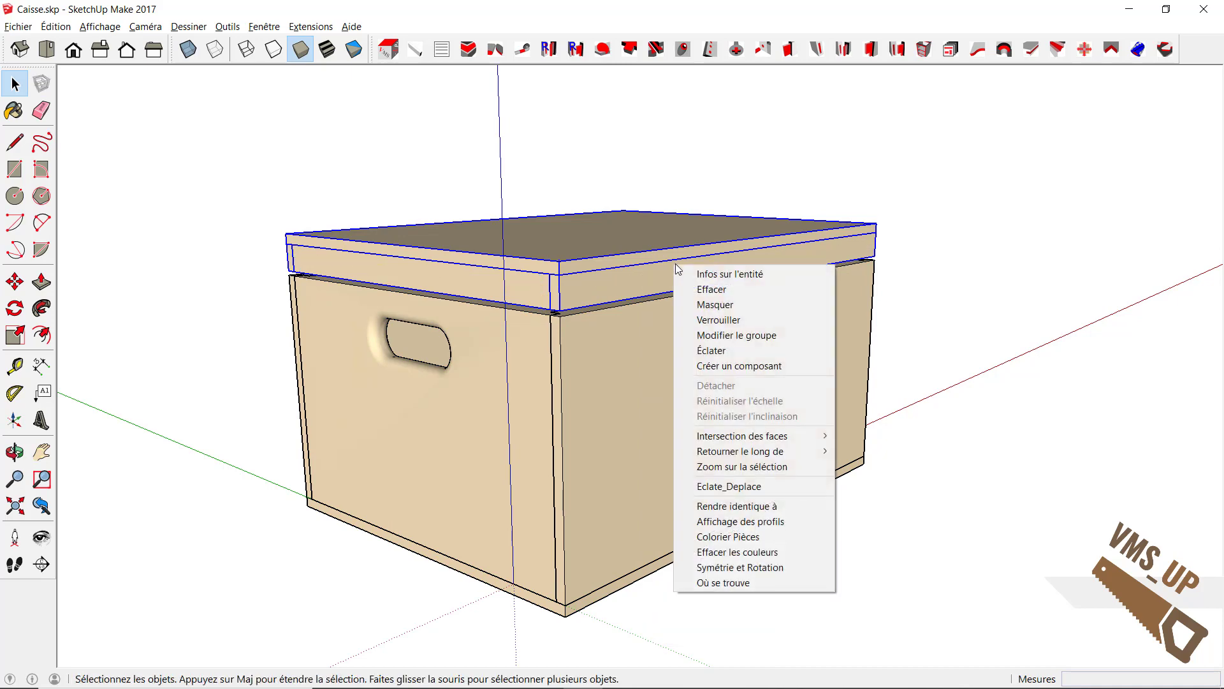
click(727, 274)
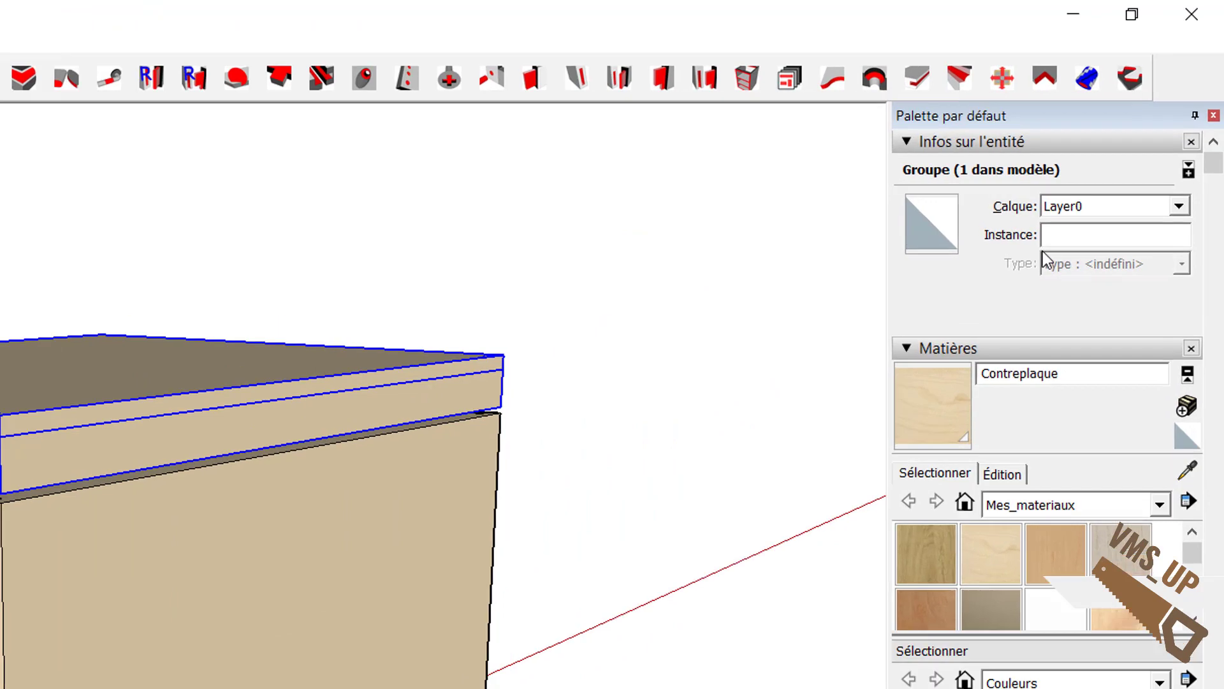
click(1126, 148)
text(Co)
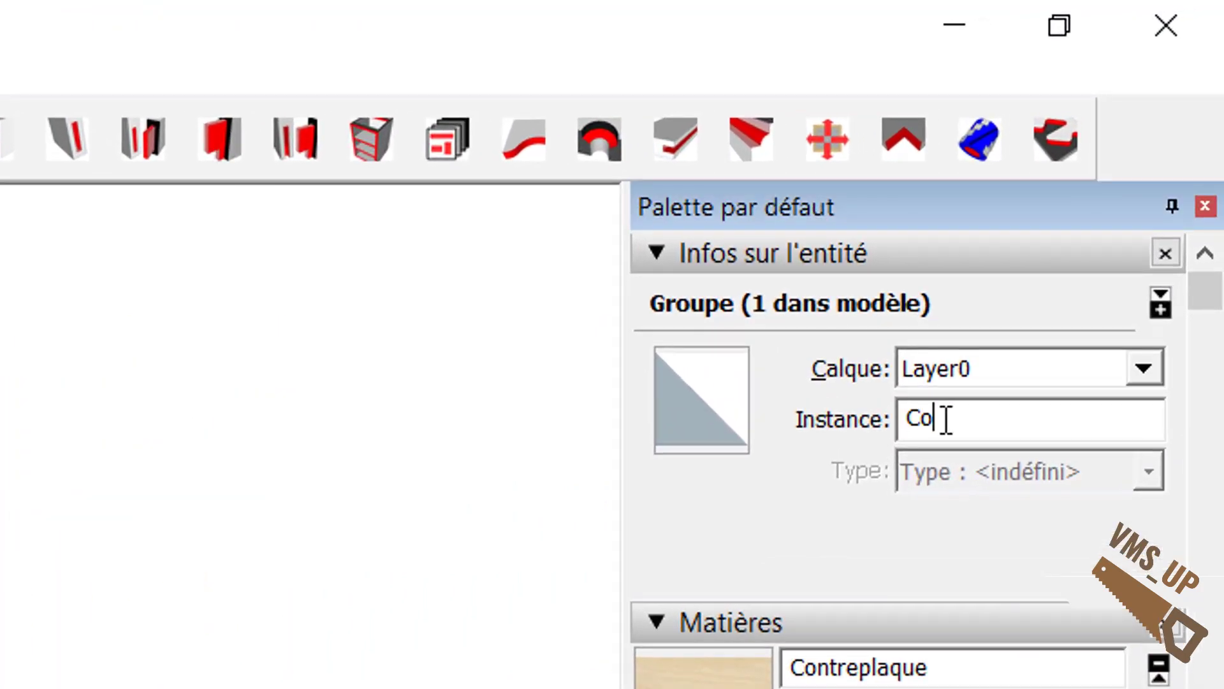
text(uvercle)
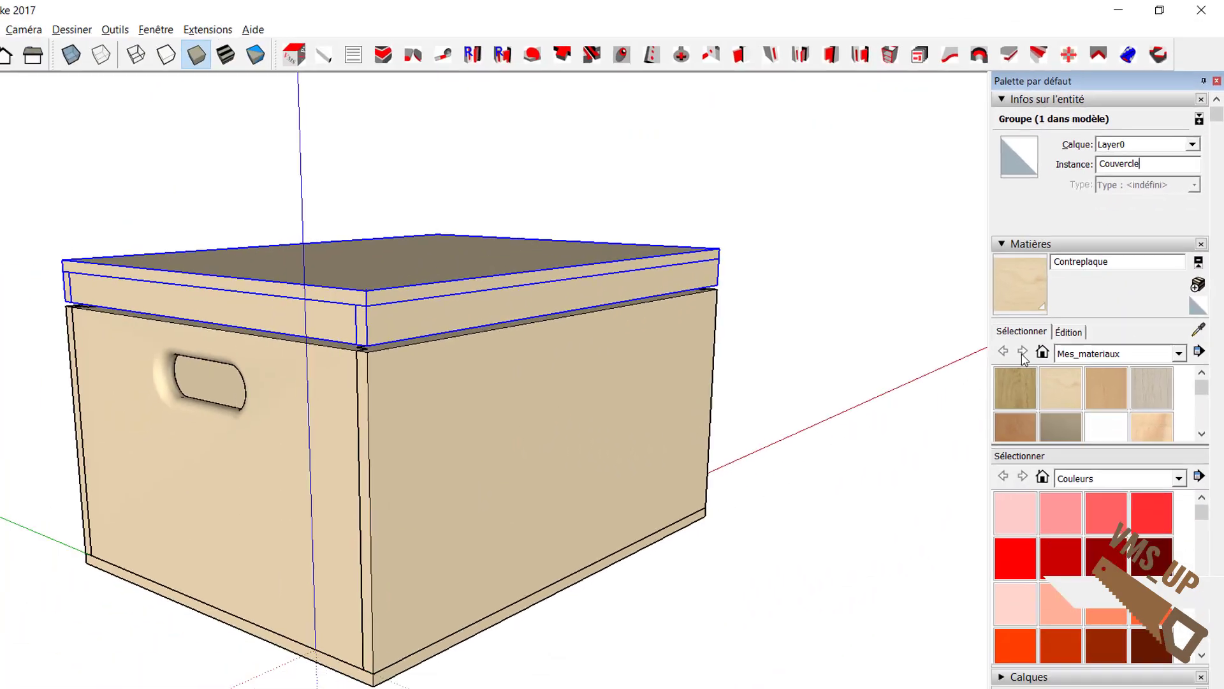
click(35, 289)
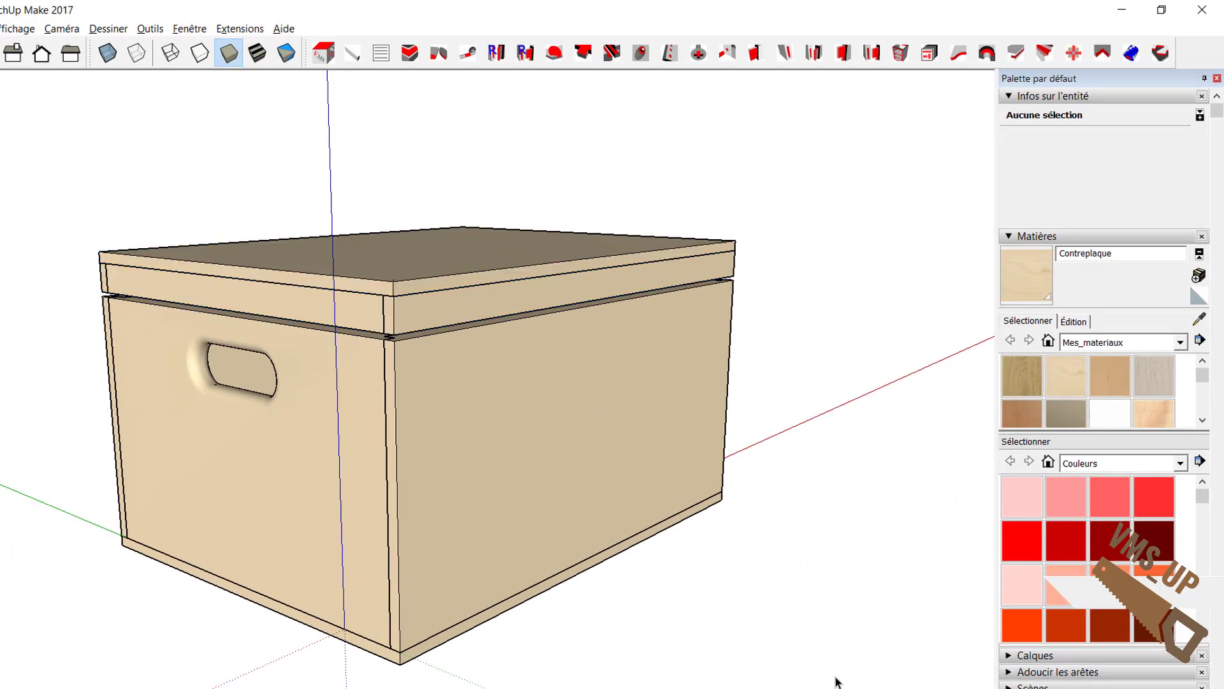
Step: Group the parts below the saw cut and name the group instance "Caisse"
drag(176, 604, 16, 376)
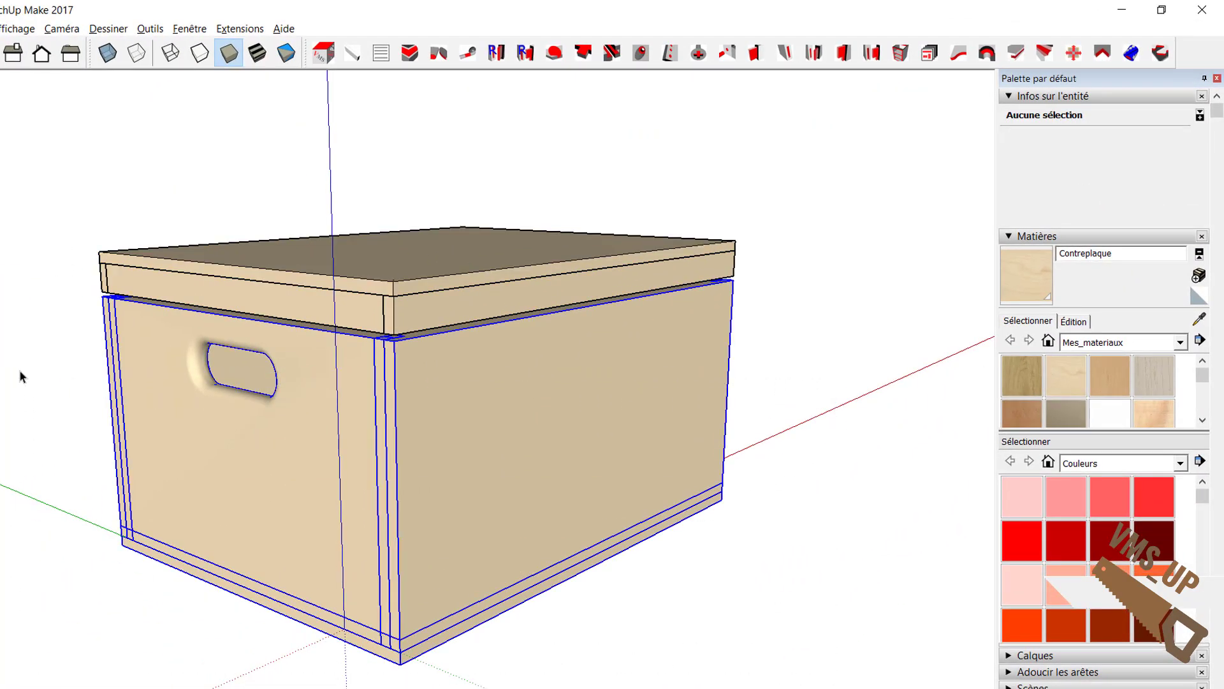
right_click(464, 450)
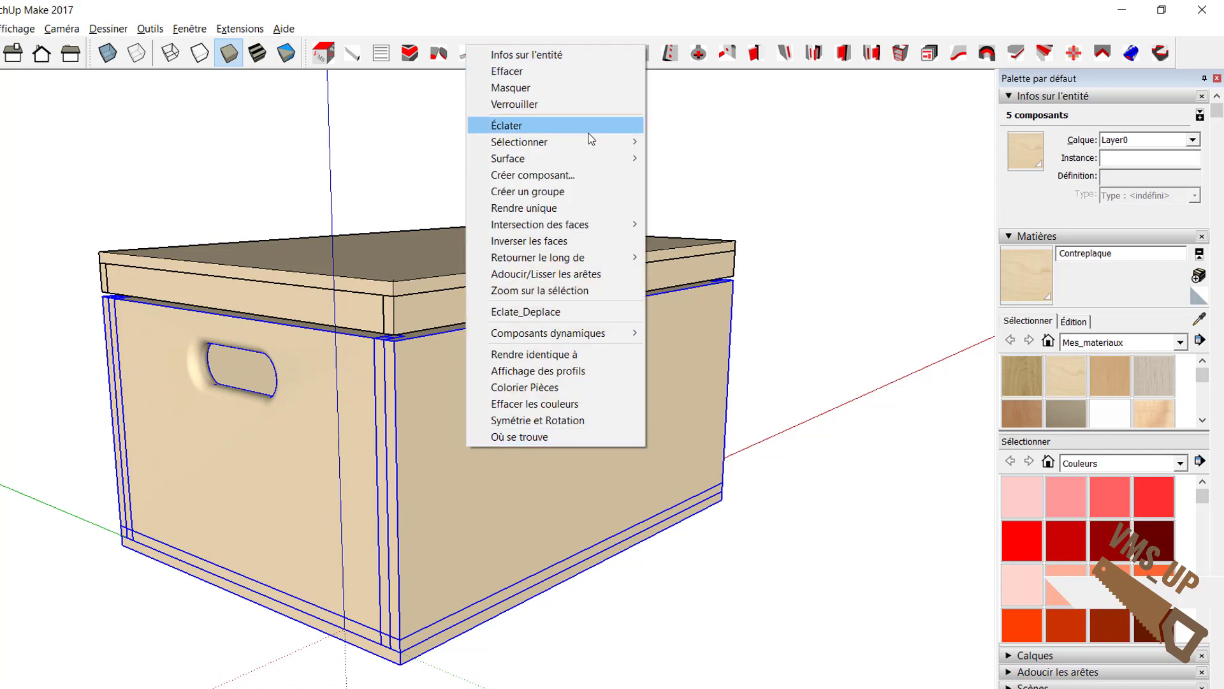
click(548, 192)
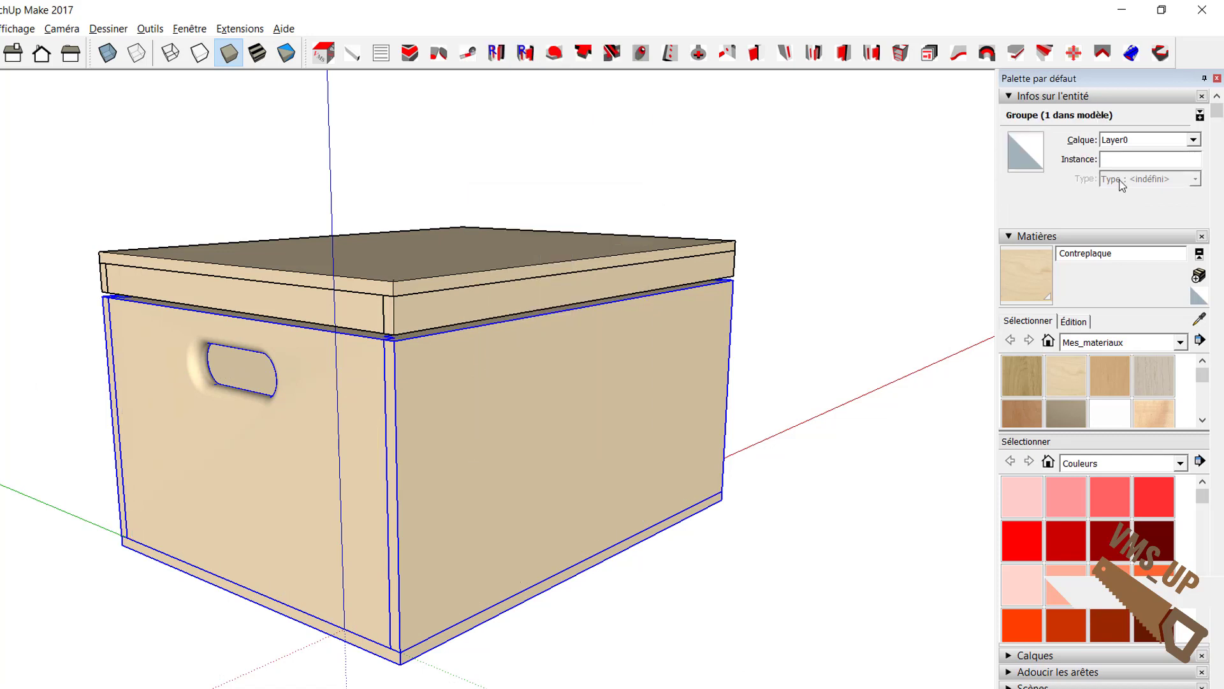
click(1125, 158)
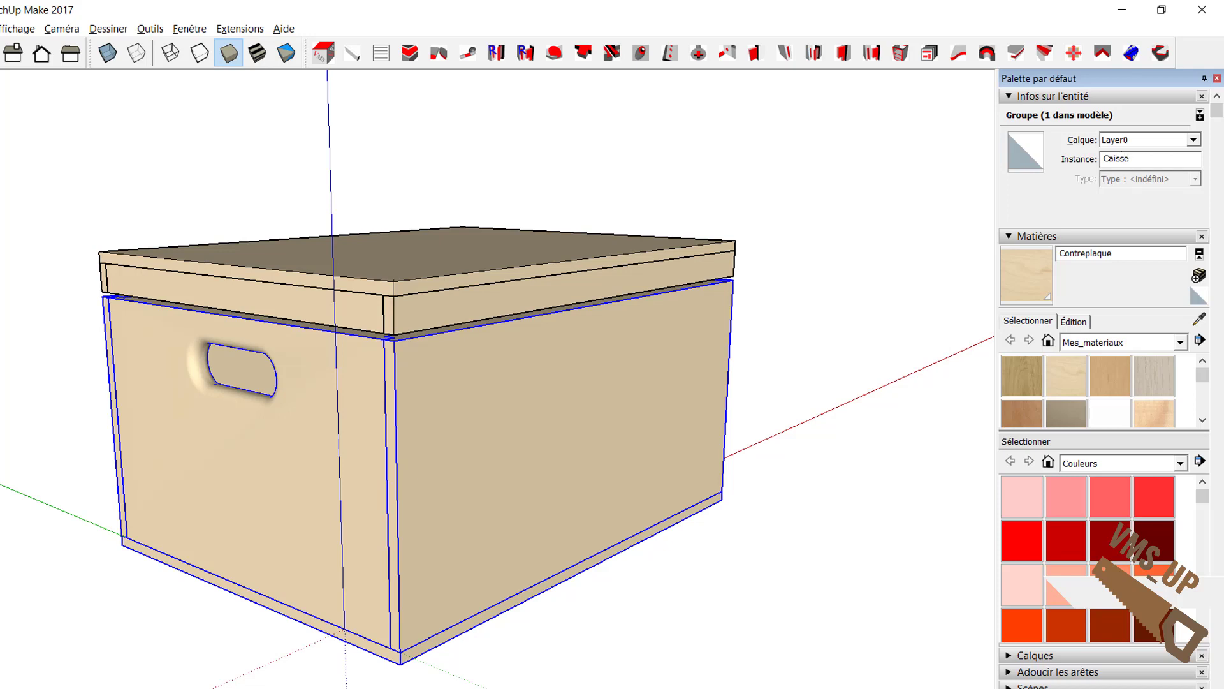
click(809, 429)
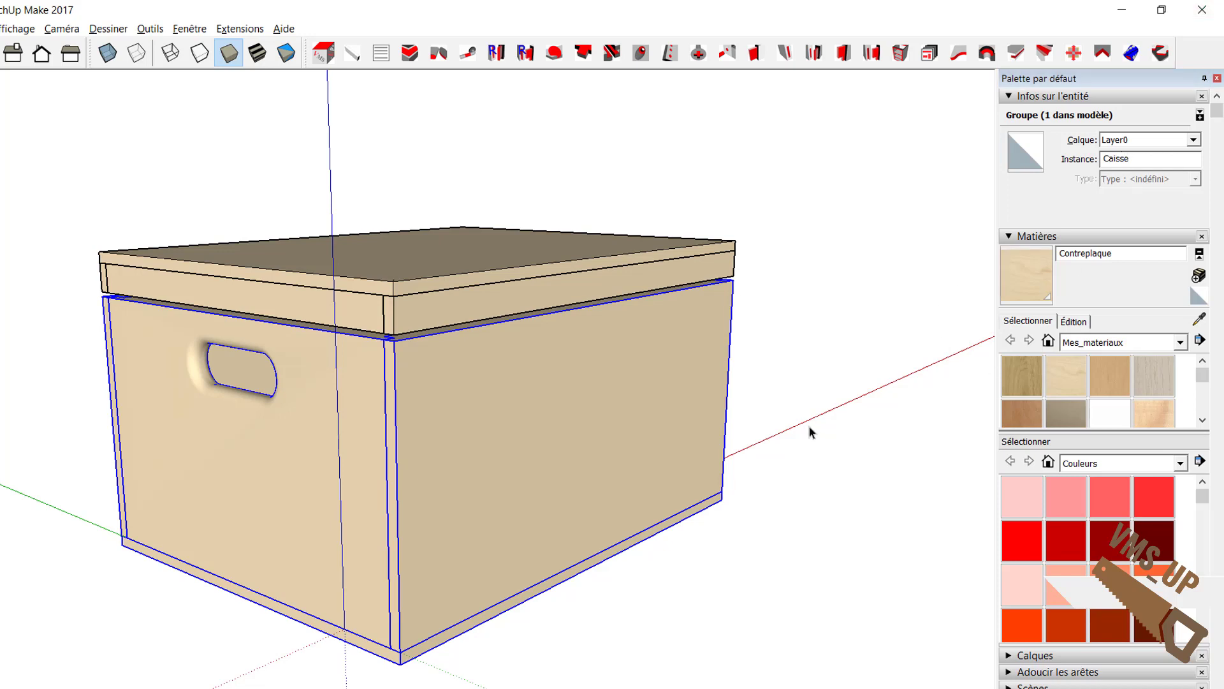
Step: Move the lid group up and off the box body so that the open interior is exposed
click(681, 271)
click(680, 265)
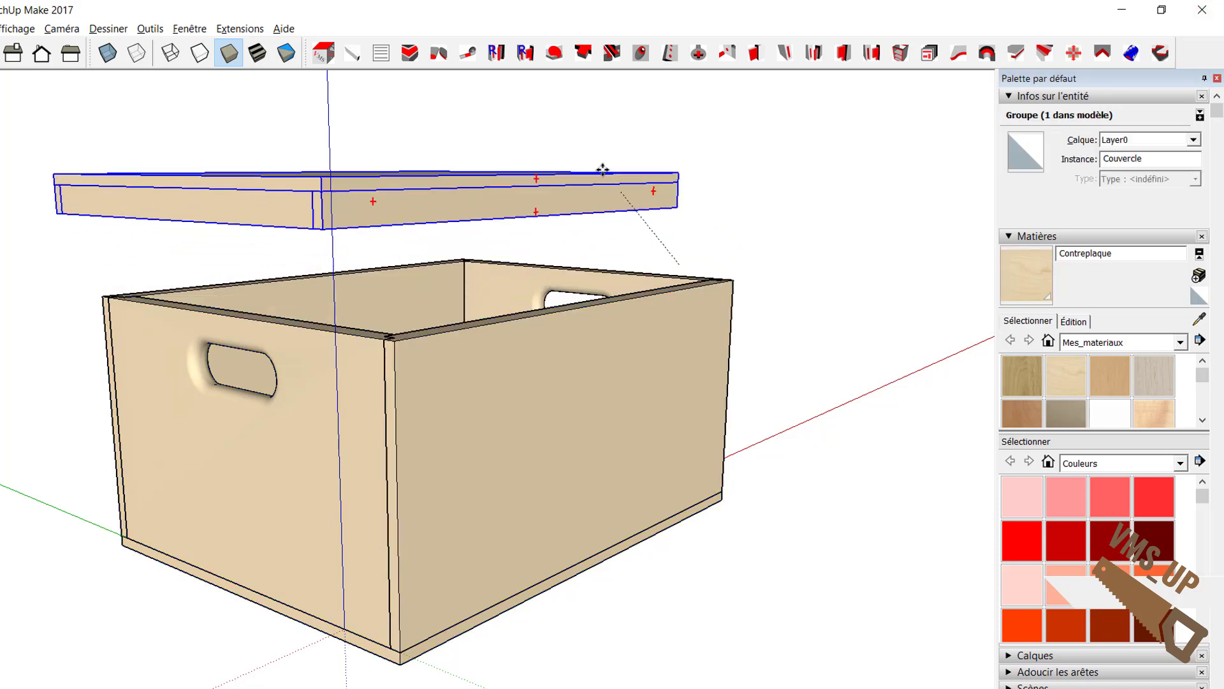
click(601, 167)
middle_drag(631, 365, 639, 491)
click(594, 503)
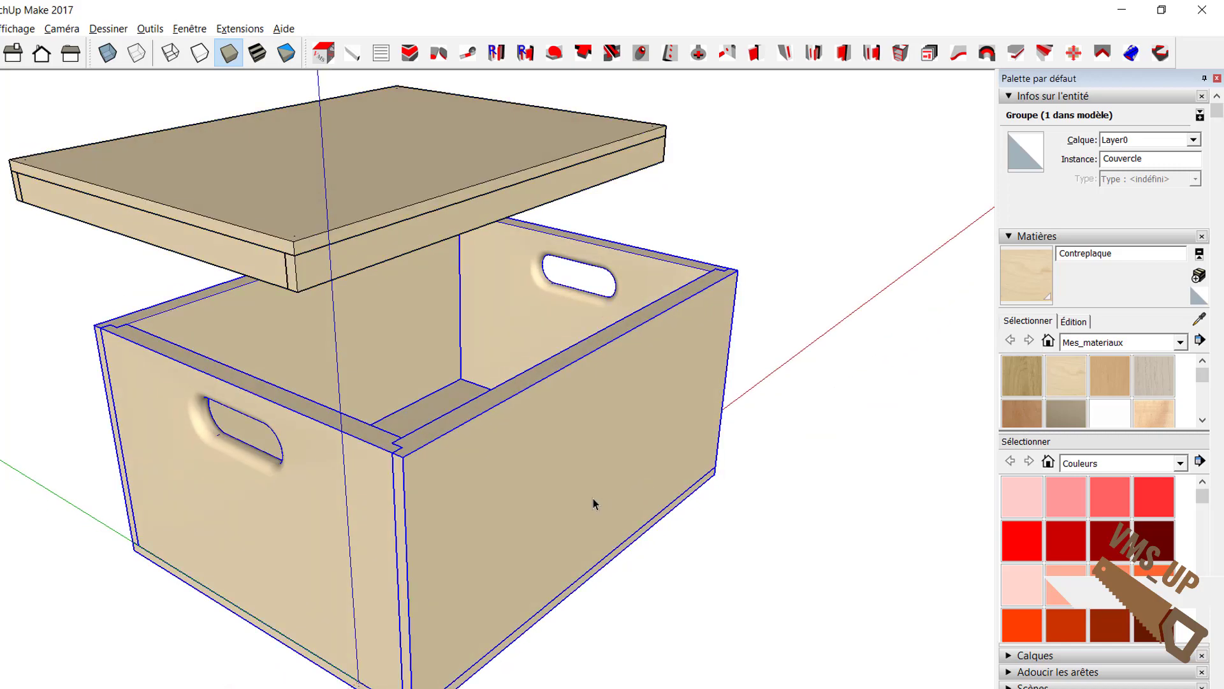
key(m)
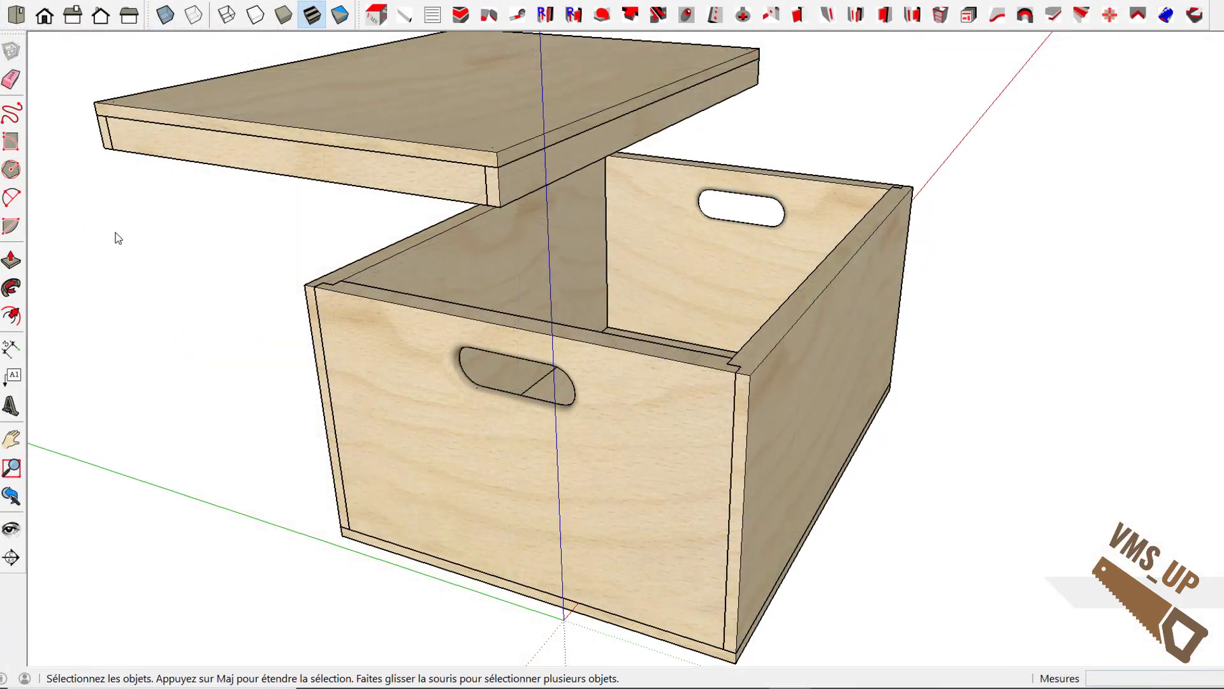
Step: Import the SketchUp model Triton.skp and place it inside the open box body
click(1, 0)
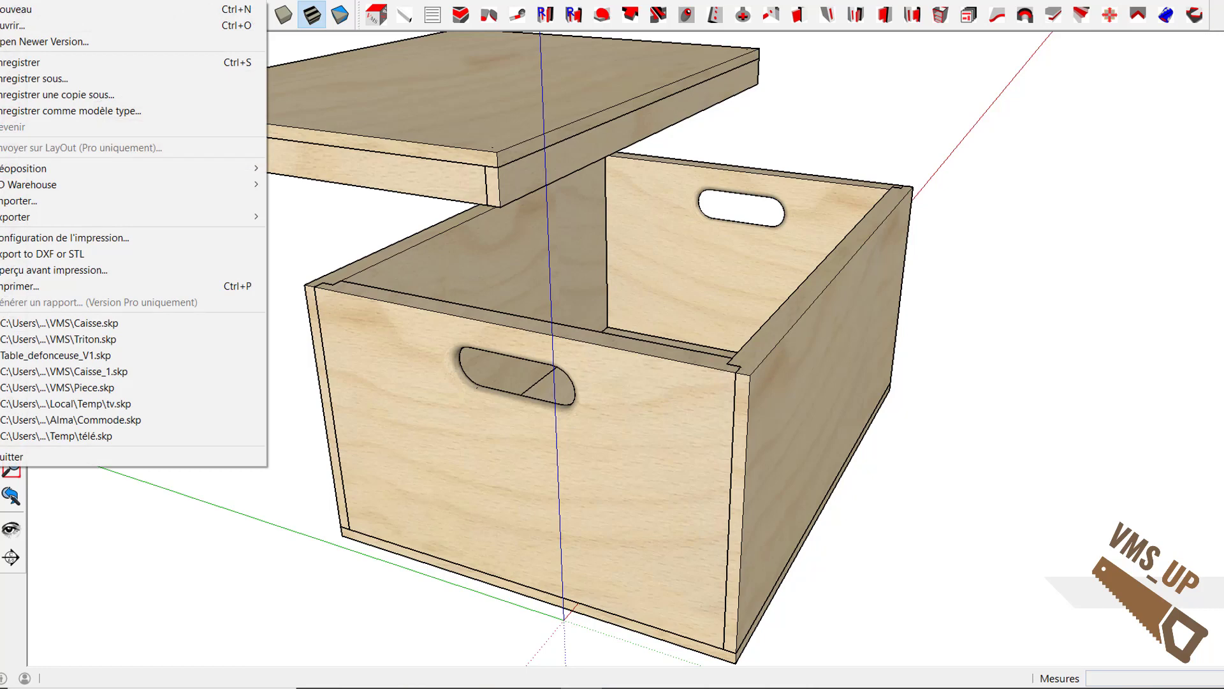
click(50, 202)
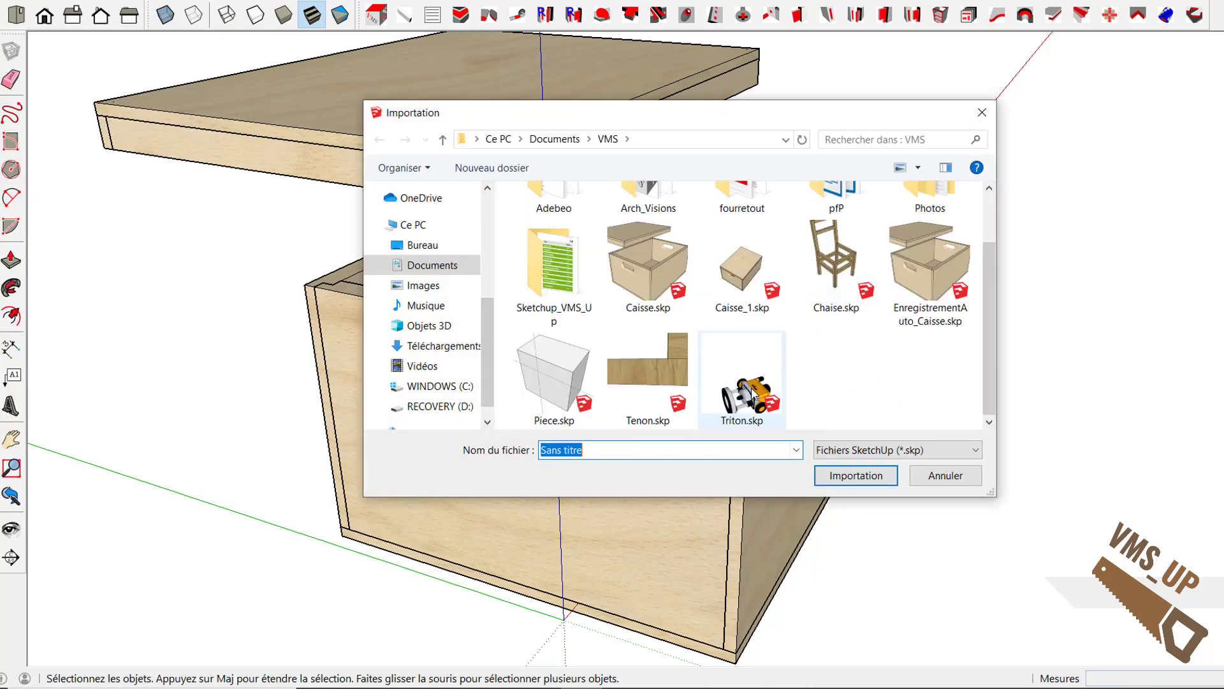
double_click(753, 397)
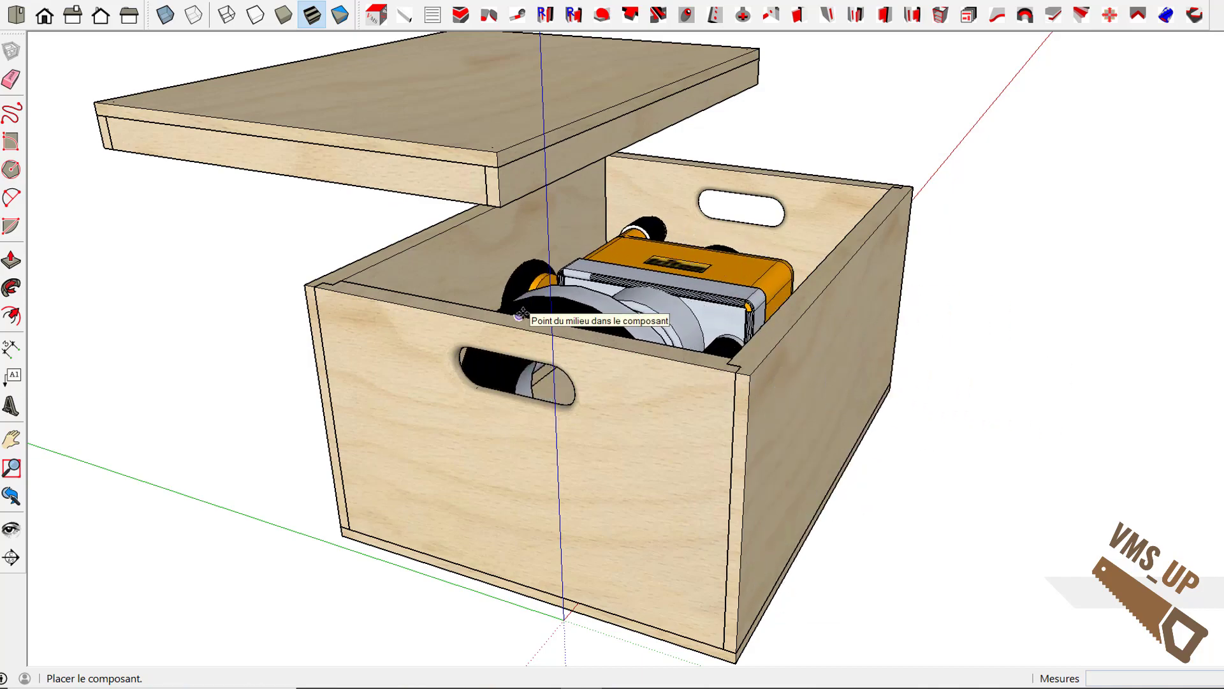
middle_drag(651, 323, 599, 415)
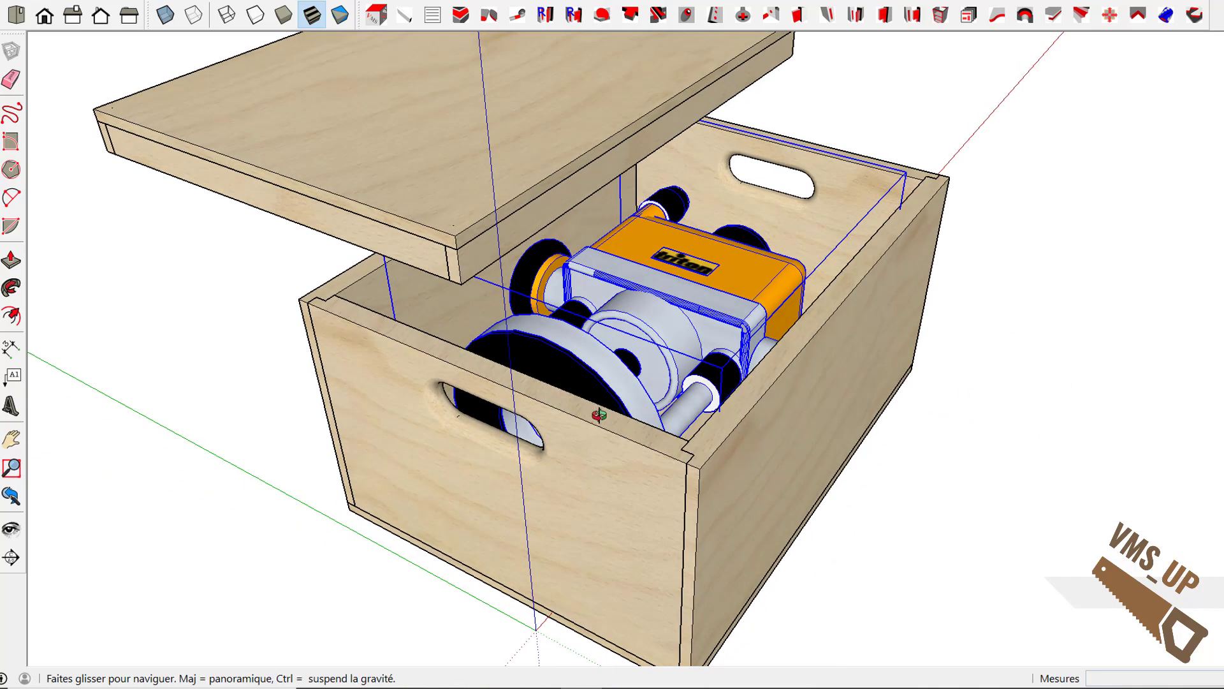
Step: Move the lid group back onto the box body, snapping its lower front corner to the body's matching top corner
click(446, 228)
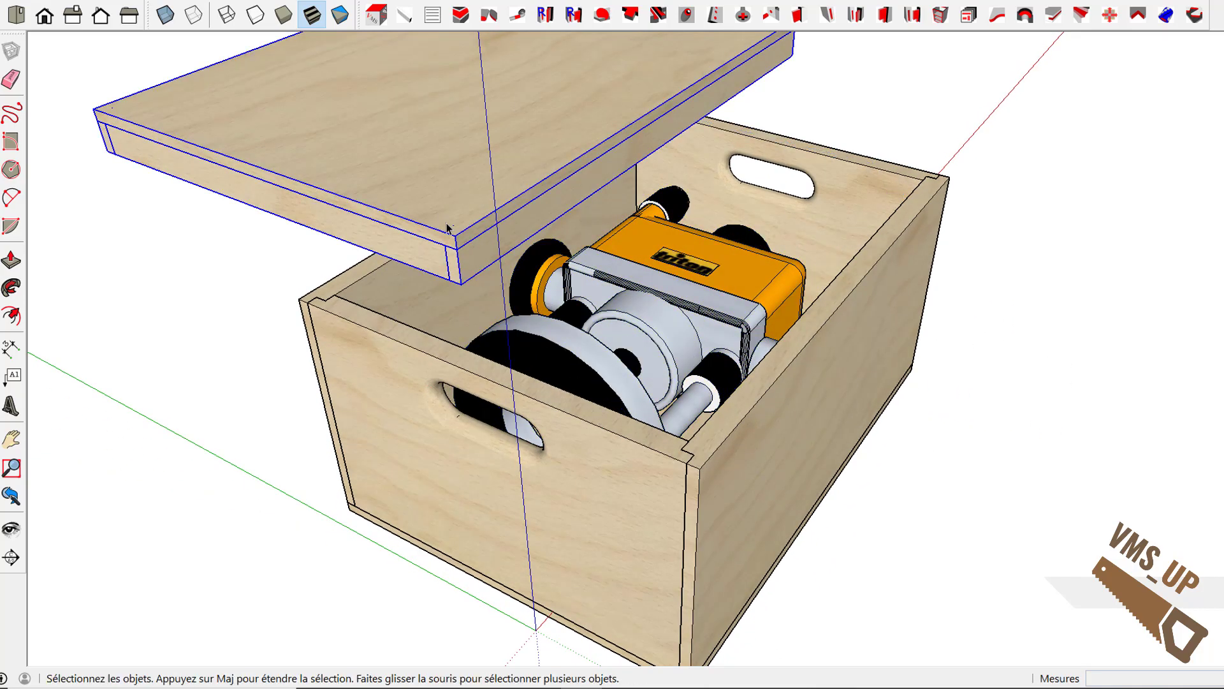
click(462, 282)
click(700, 469)
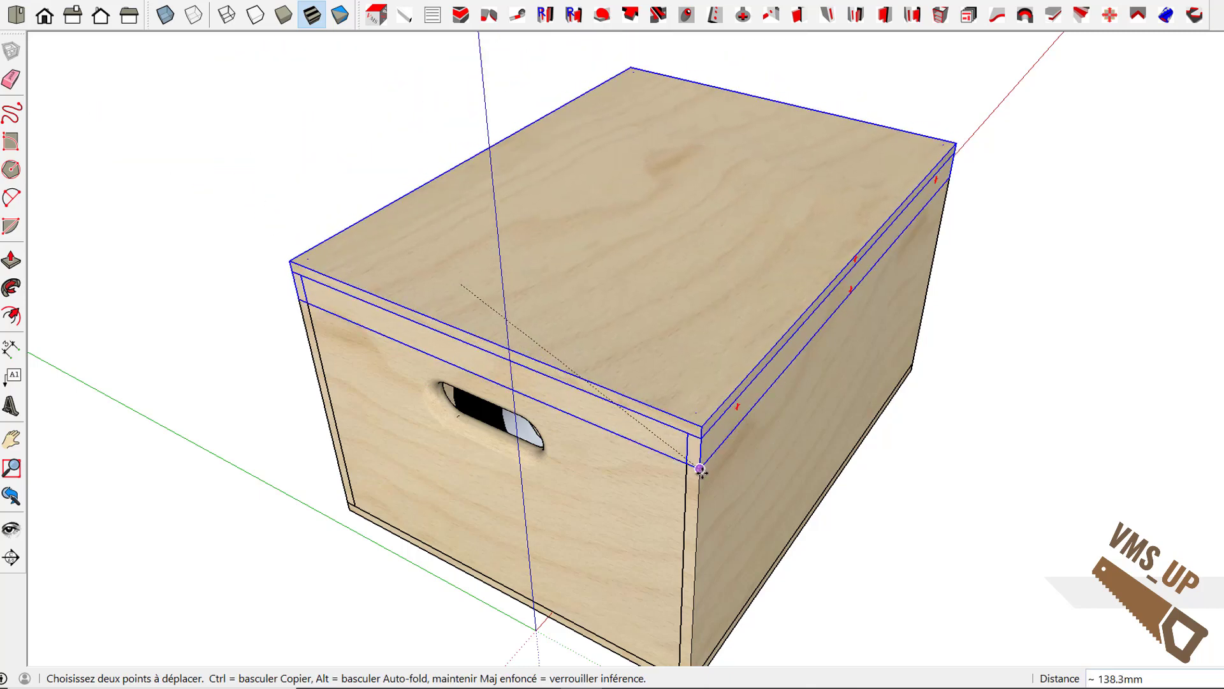
scroll(752, 504, down, 2)
middle_drag(753, 504, 746, 479)
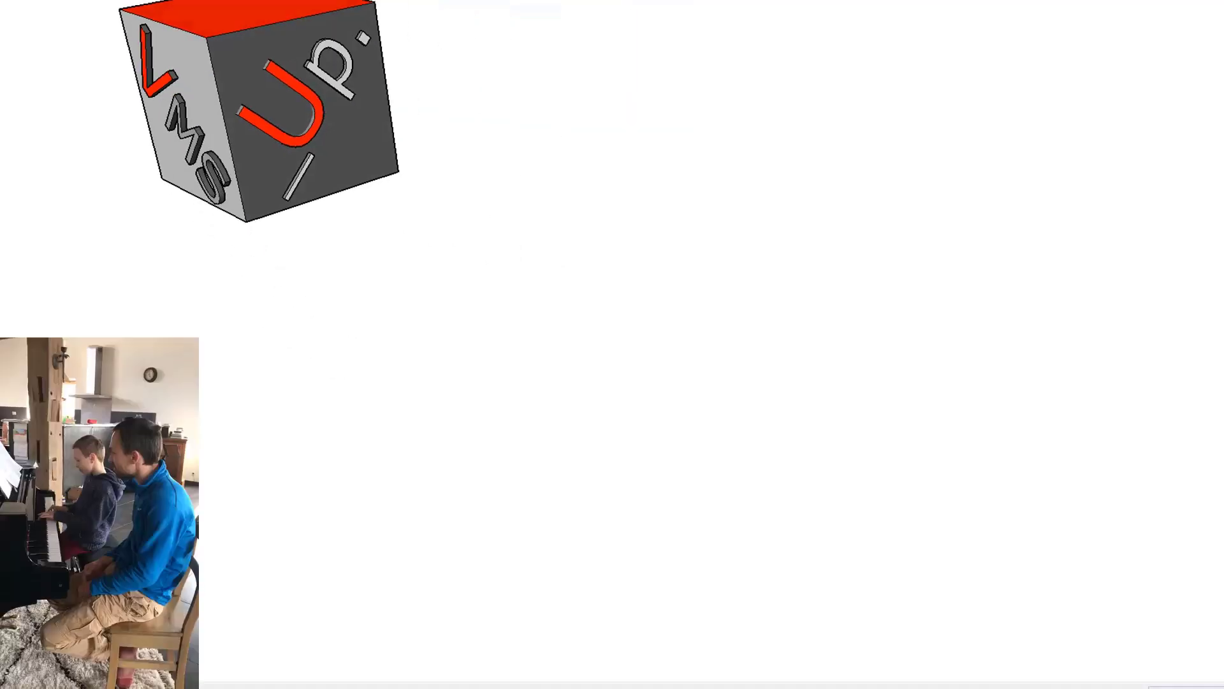